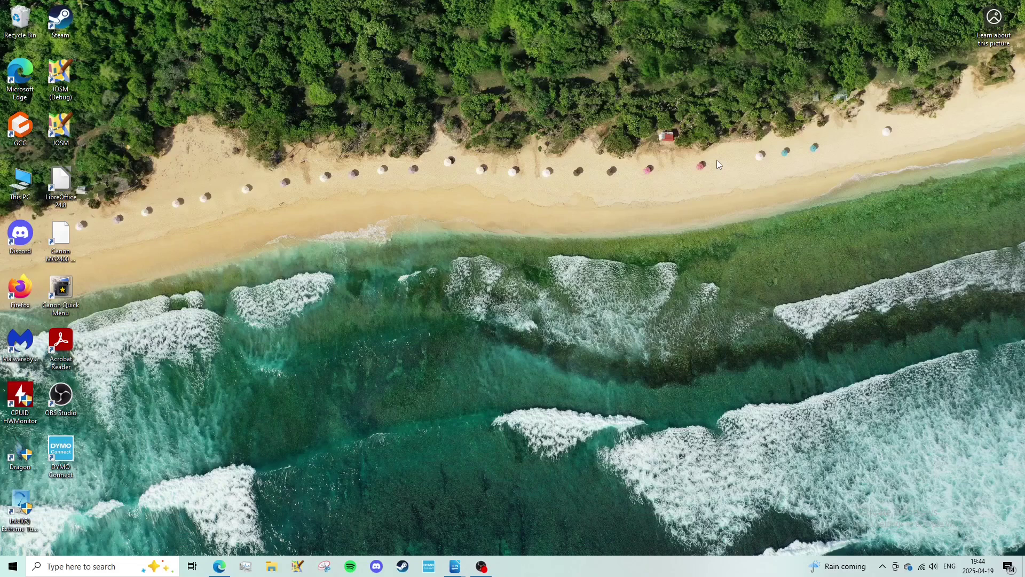
Find Firefox through the system search and launch it.
left_click(117, 560)
type("fie")
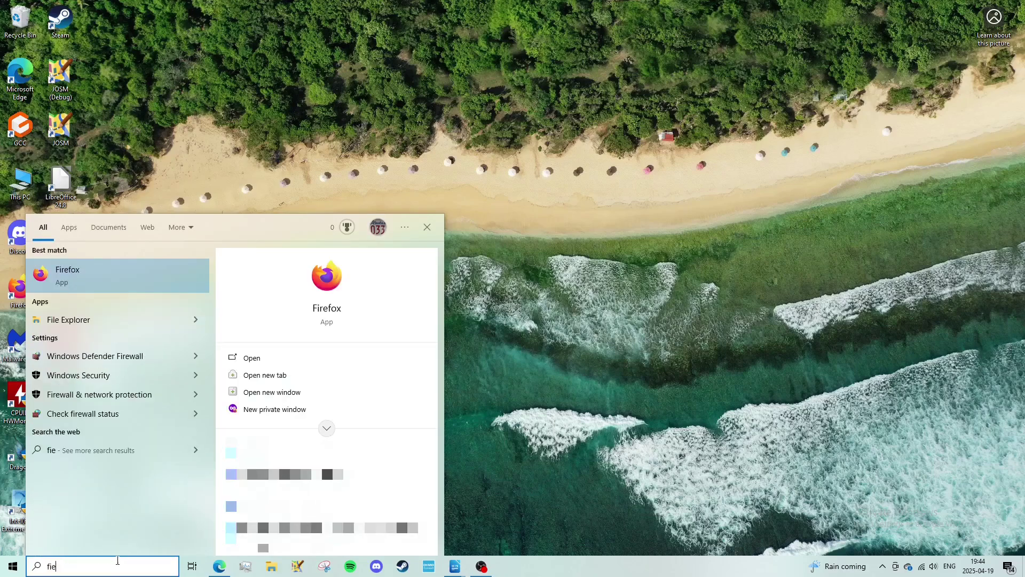
key("BackSpace")
type("refo")
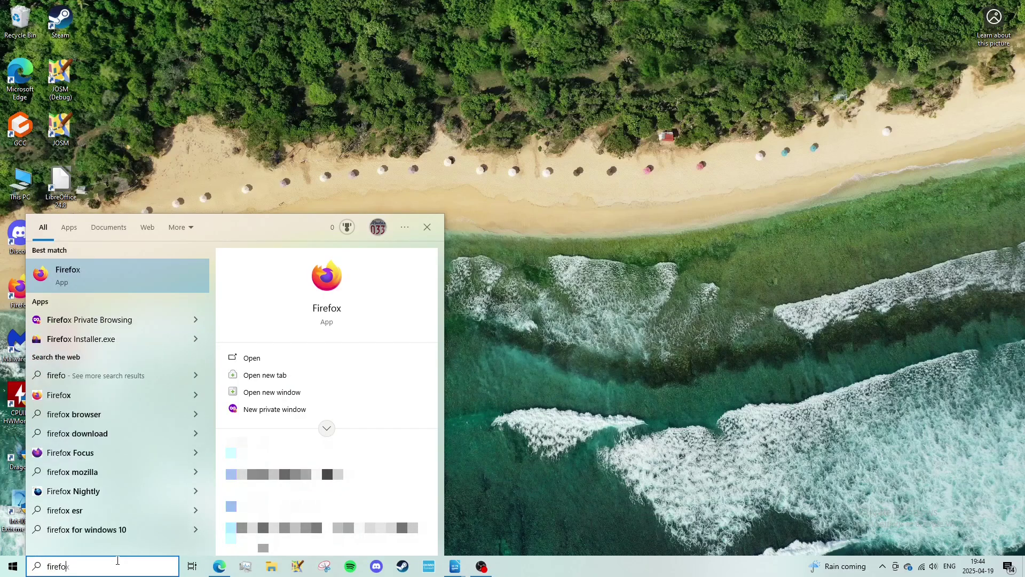
key("Return")
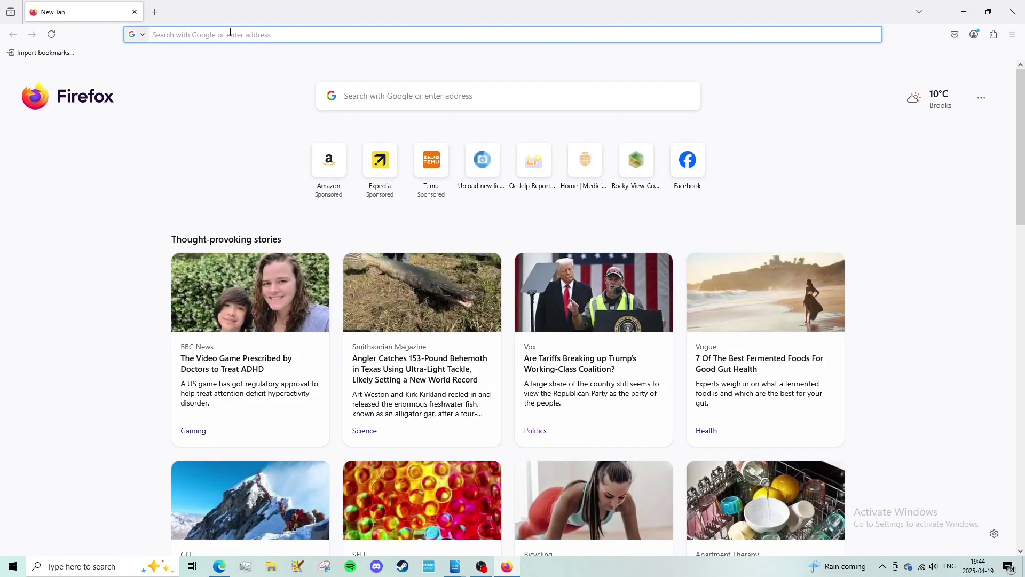
type("altl")
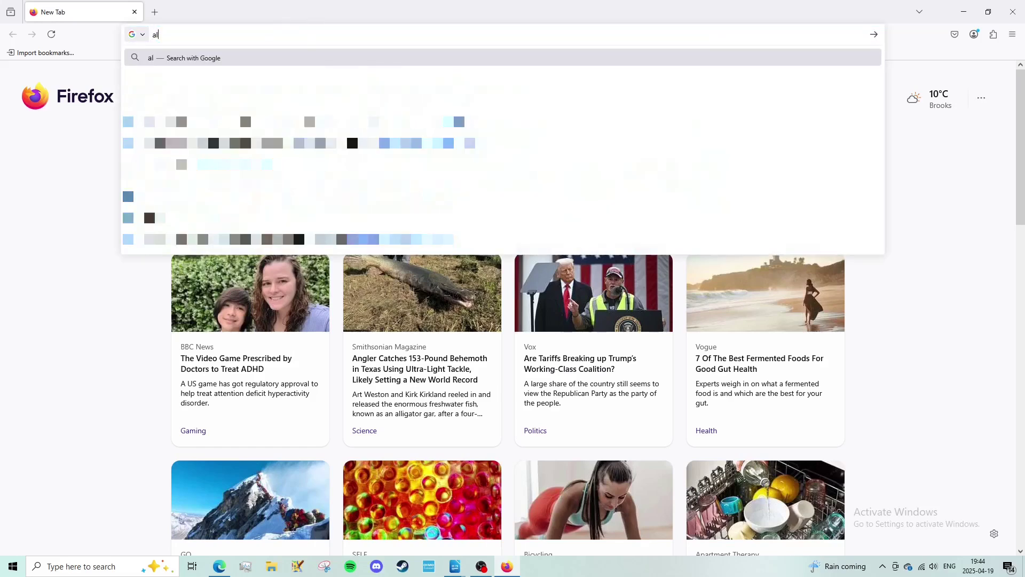
key("BackSpace")
type("alis")
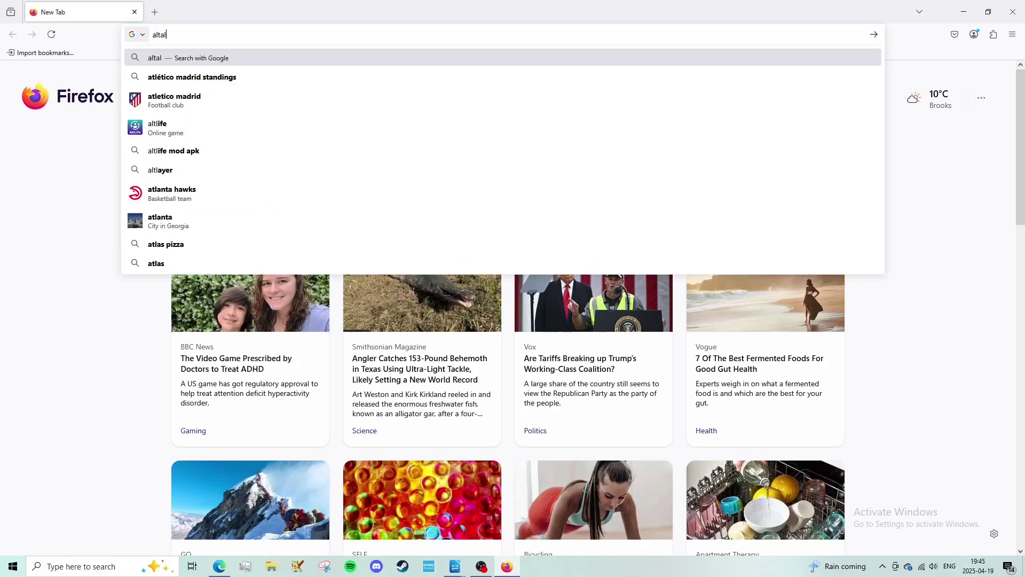
key("Return")
left_click(166, 163)
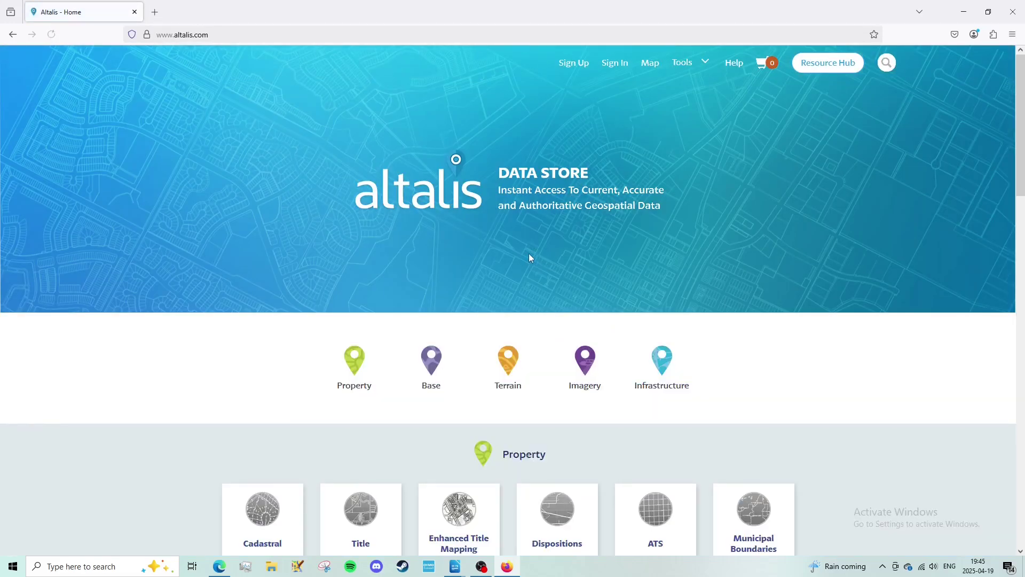
Open the ATS product map from the Property category and choose the ATS v4.1 Polygons product.
scroll(594, 399, "down", 2)
left_click(651, 430)
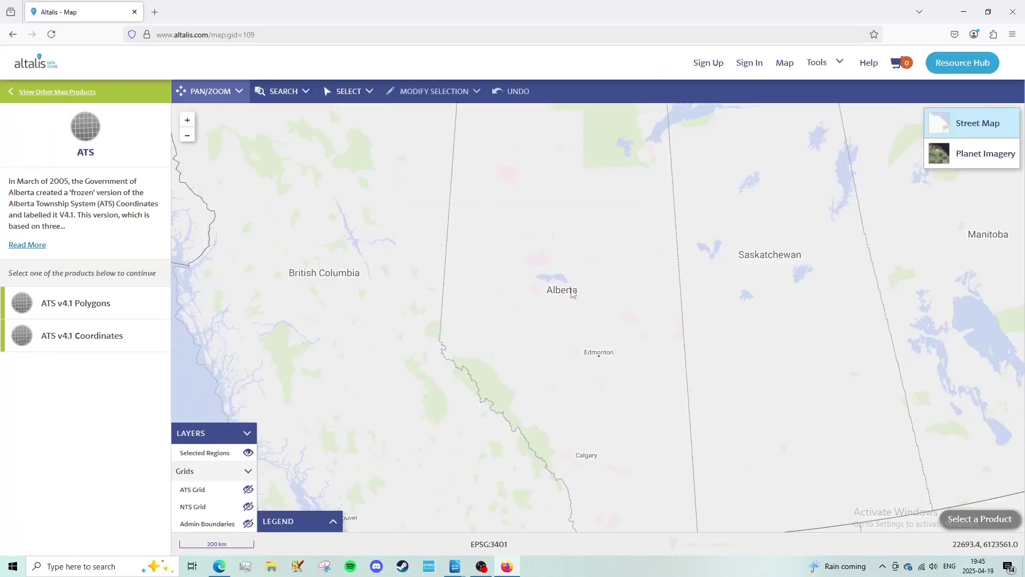
mouse_move(640, 321)
left_mouse_down()
mouse_move(618, 286)
mouse_move(622, 321)
left_mouse_up()
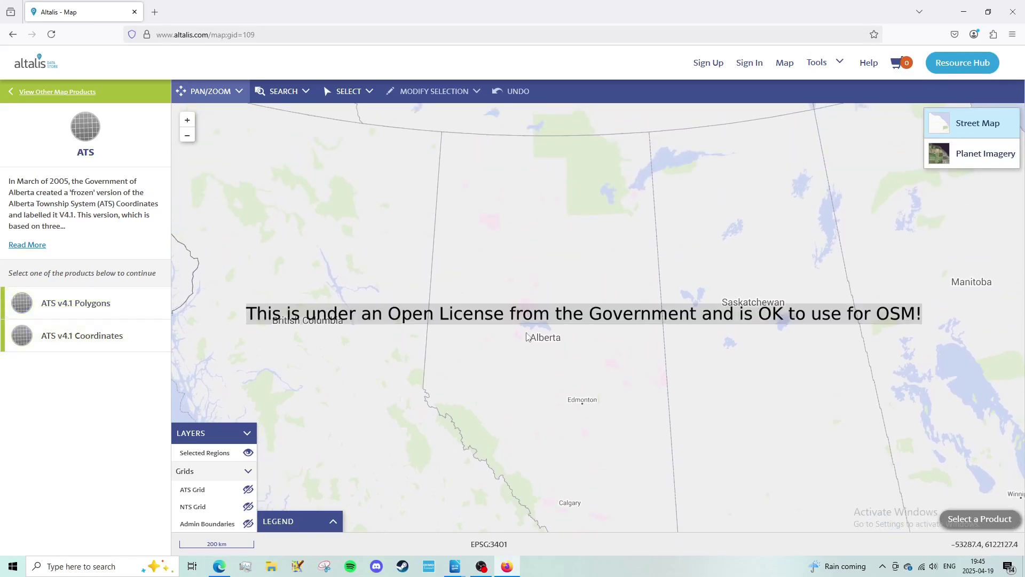
scroll(528, 331, "down", 1)
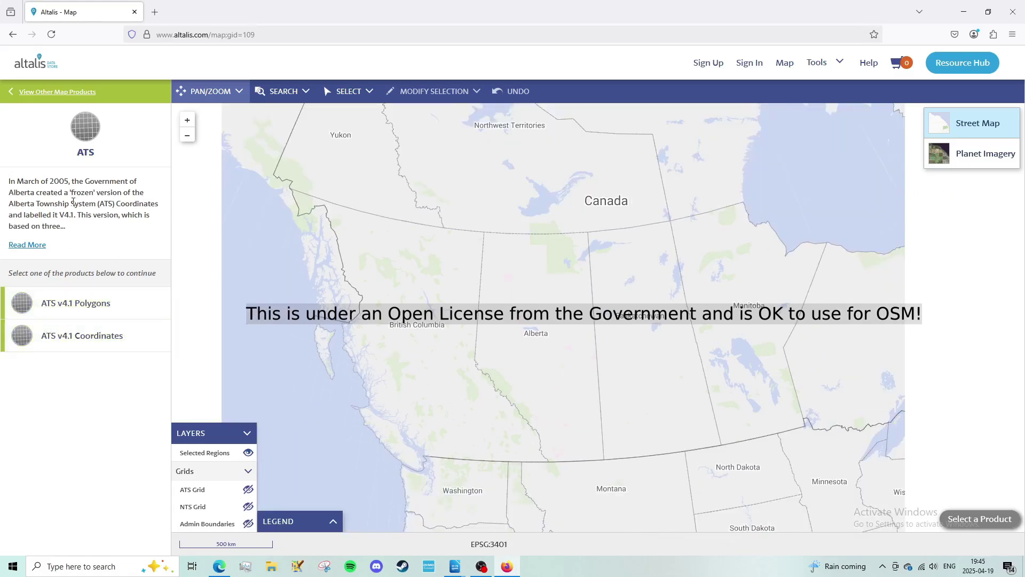
left_click(88, 309)
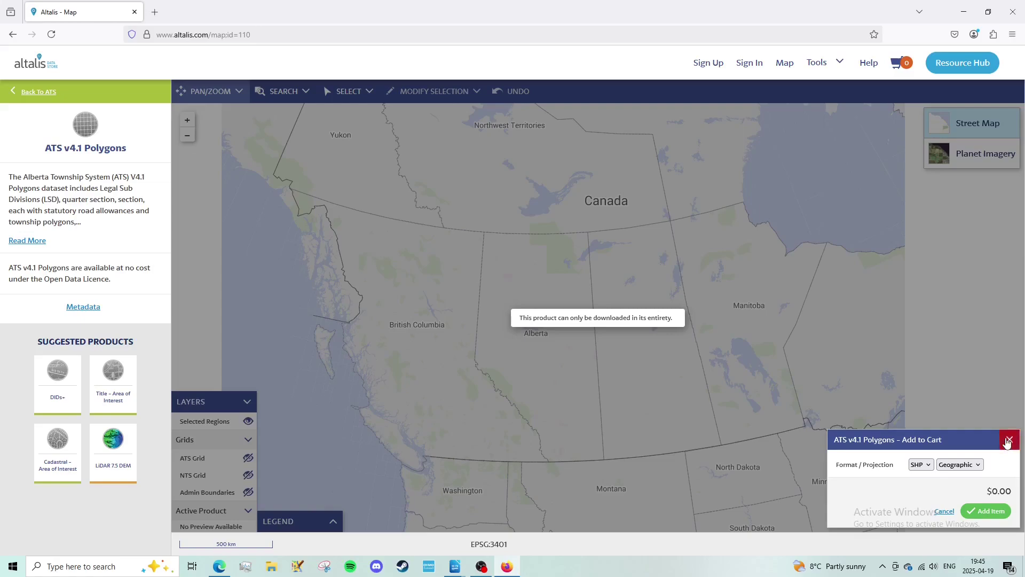
Close the browser and open the ATS_Polygons_SHP_Geographic folder inside the extracted order package in Downloads.
left_click(134, 11)
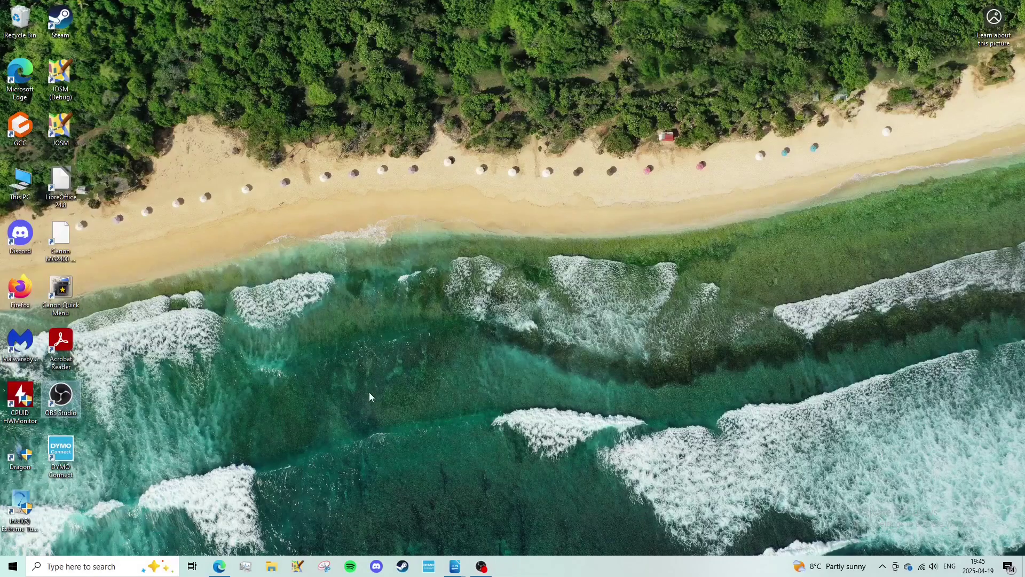
left_click(273, 567)
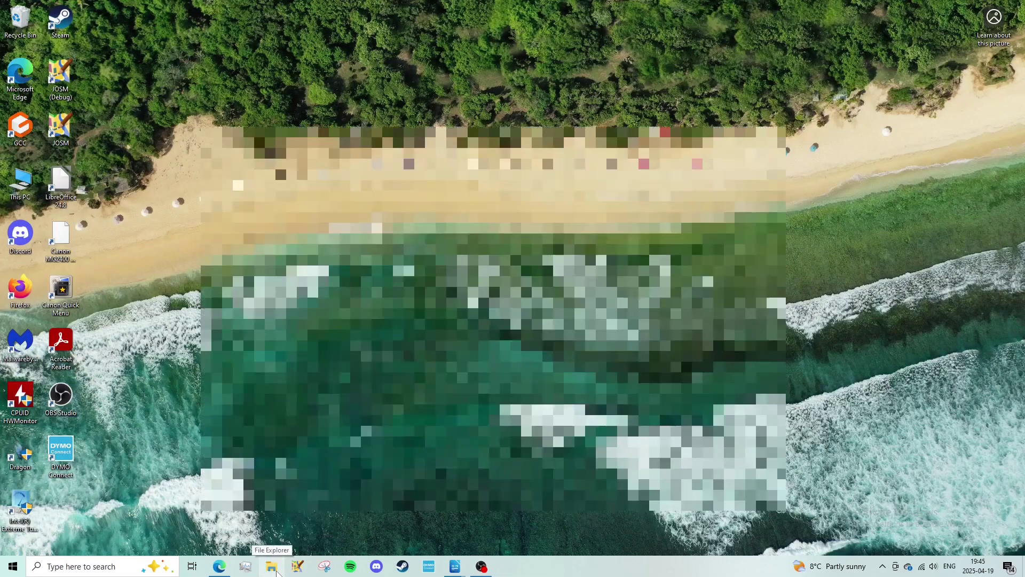
left_click(251, 112)
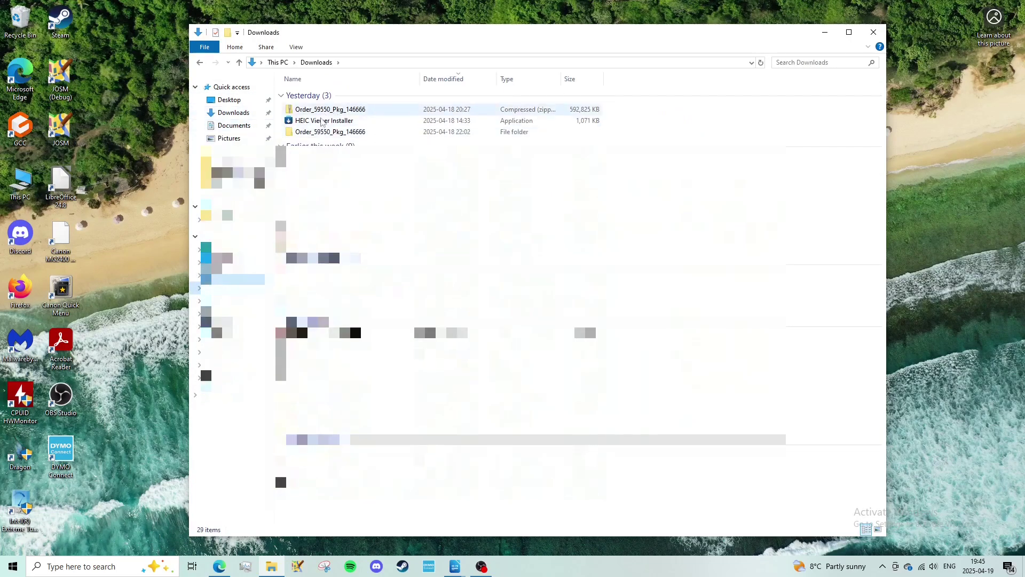
left_click(314, 108)
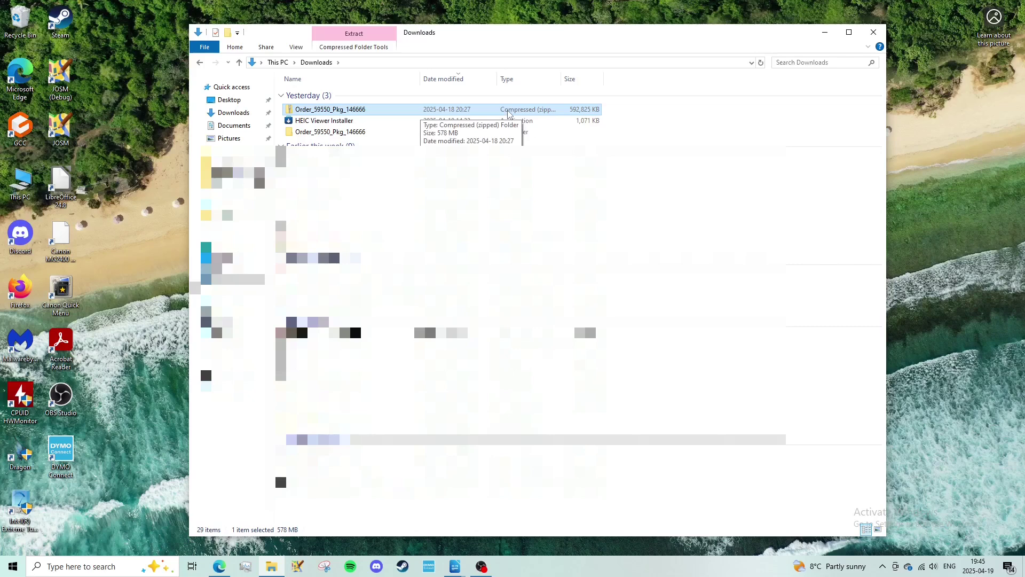
key("Down")
key("Down")
key("Return")
left_click(347, 95)
double_click(347, 98)
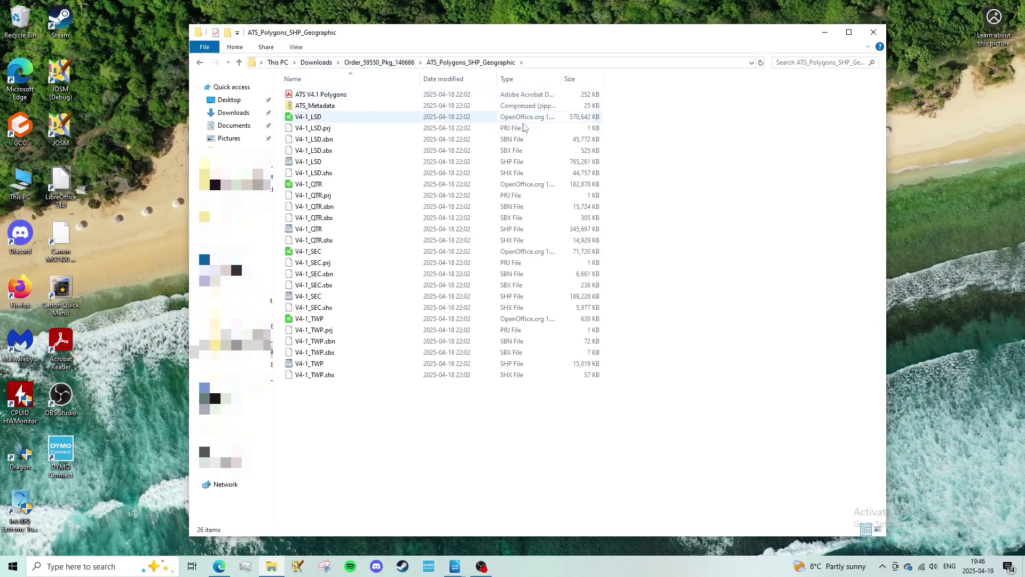
Examine the shapefile sets in the folder, comparing the V4-1_LSD group with the V4-1_QTR group and its SHP file.
left_click_drag(620, 119, 530, 179)
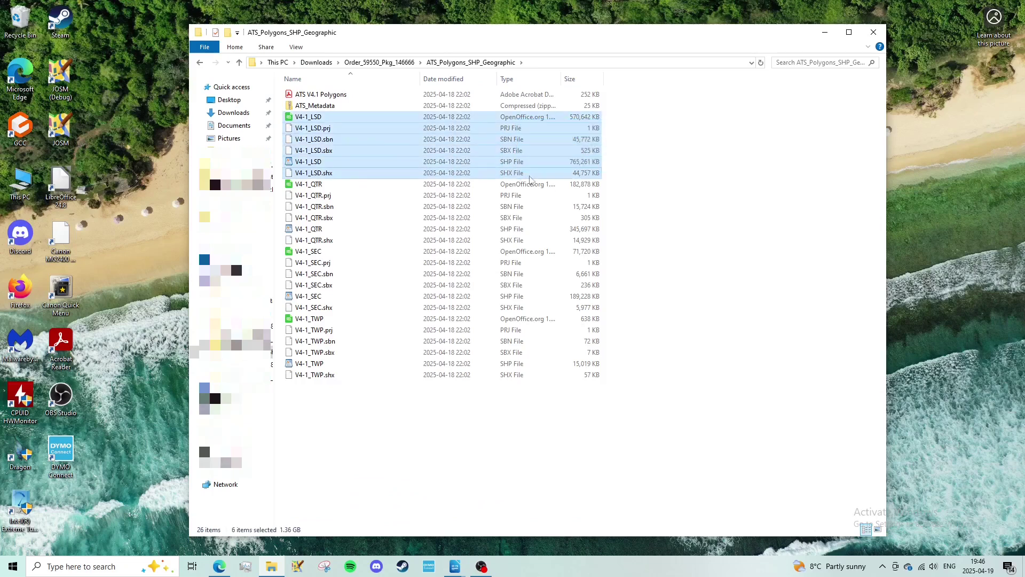
left_click_drag(619, 195, 489, 437)
left_click(622, 257)
left_click(488, 437)
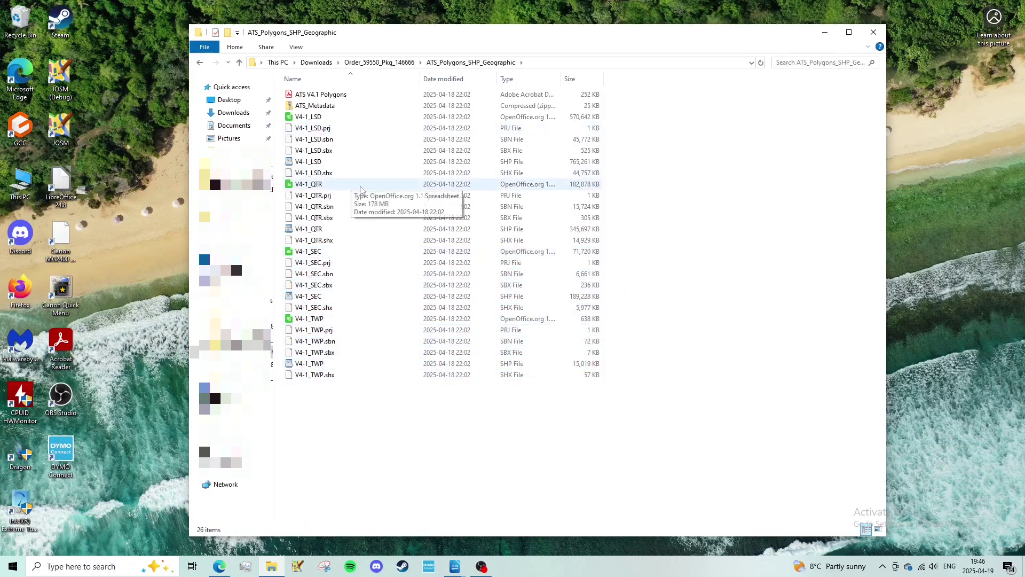
left_click_drag(645, 183, 644, 246)
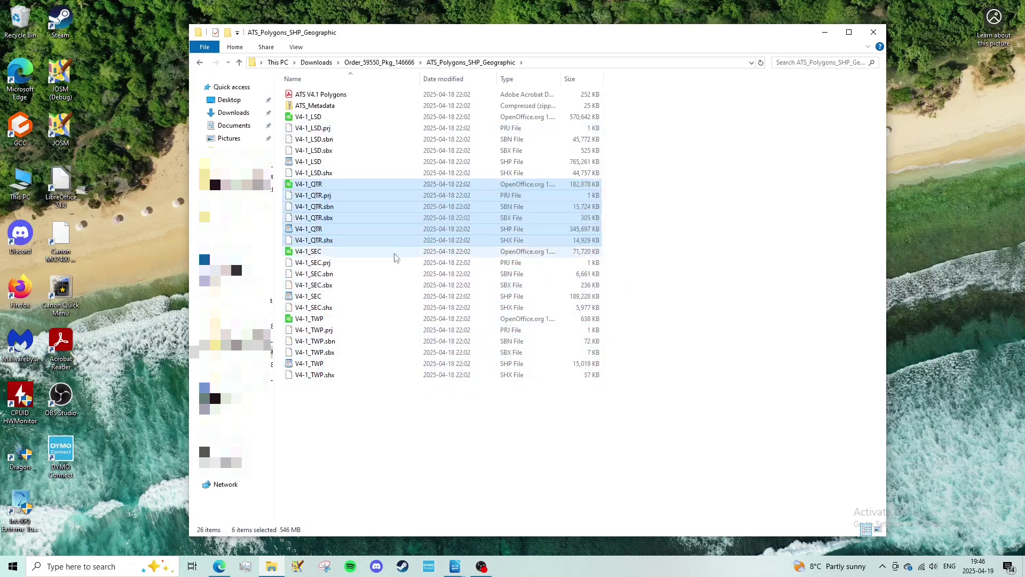
left_click(631, 218)
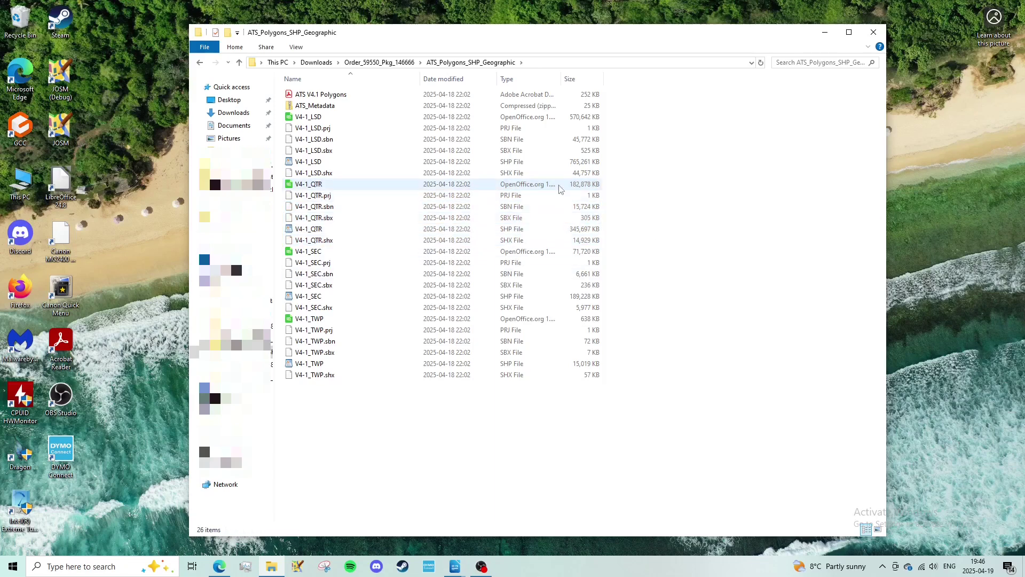
left_click_drag(614, 185, 329, 188)
left_click(460, 231)
mouse_move(623, 227)
left_mouse_down()
mouse_move(285, 232)
mouse_move(619, 236)
left_mouse_up()
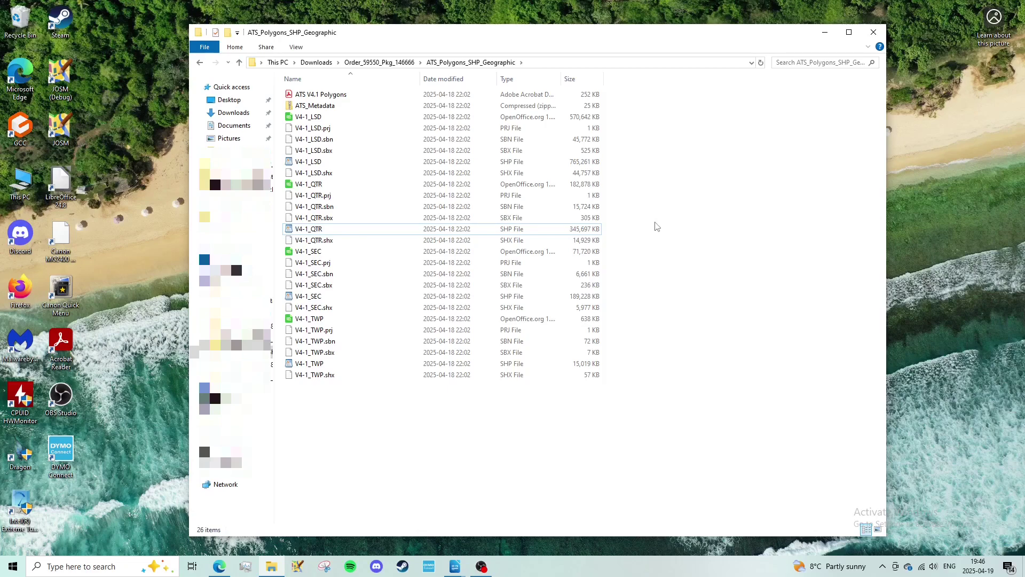
Close the file window, launch QGIS Desktop 3.42.1 and create a new empty project.
left_click(873, 32)
key("super+s")
type("qgi")
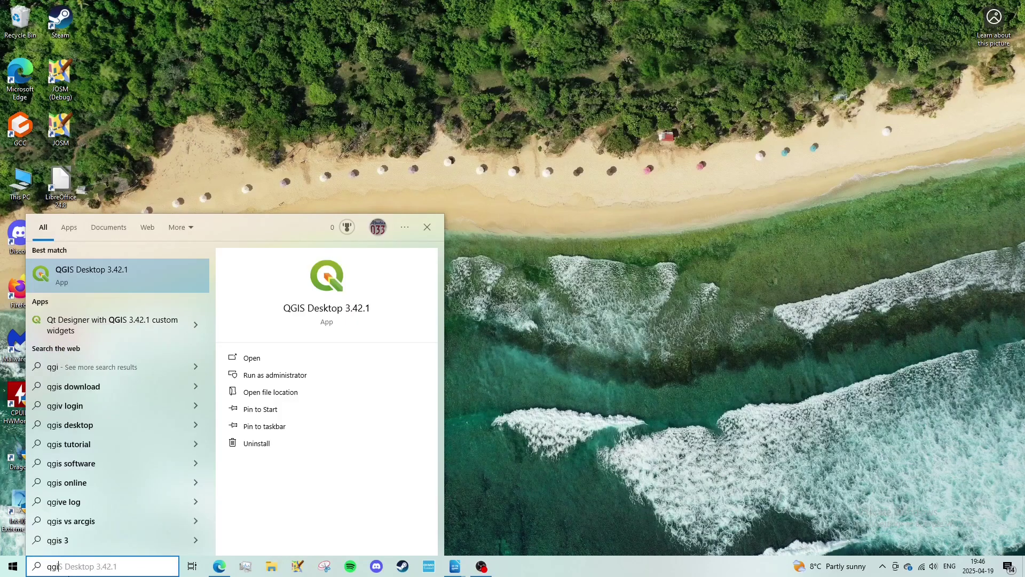
key("Return")
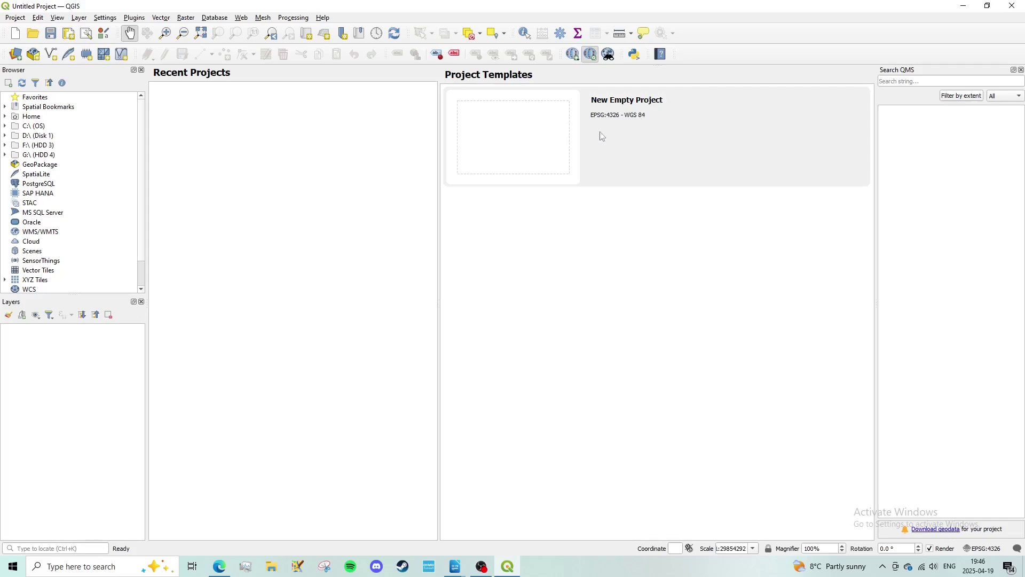
double_click(614, 128)
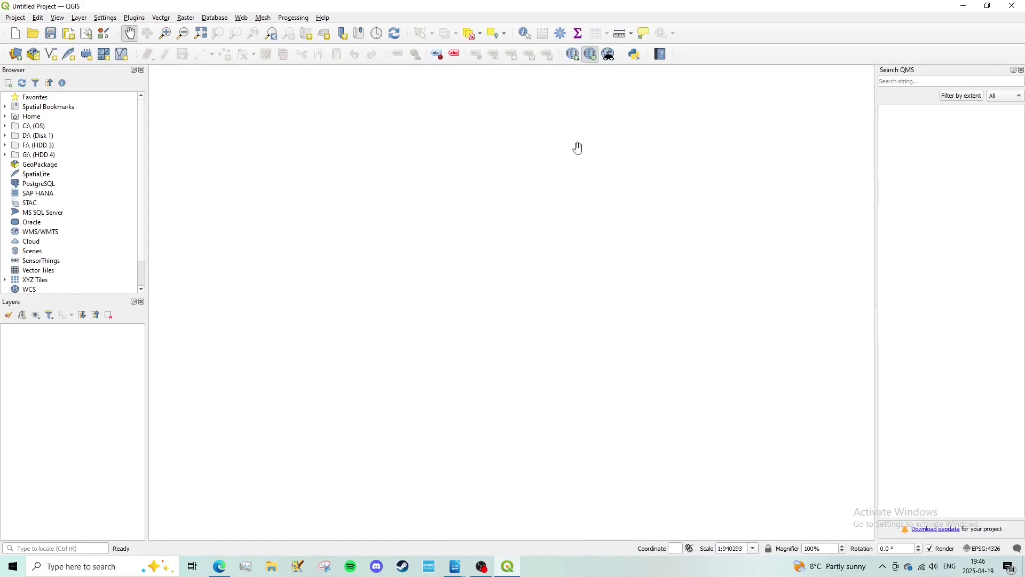
Add the OSM Standard basemap from QuickMapServices to the project.
left_click(242, 18)
mouse_move(245, 46)
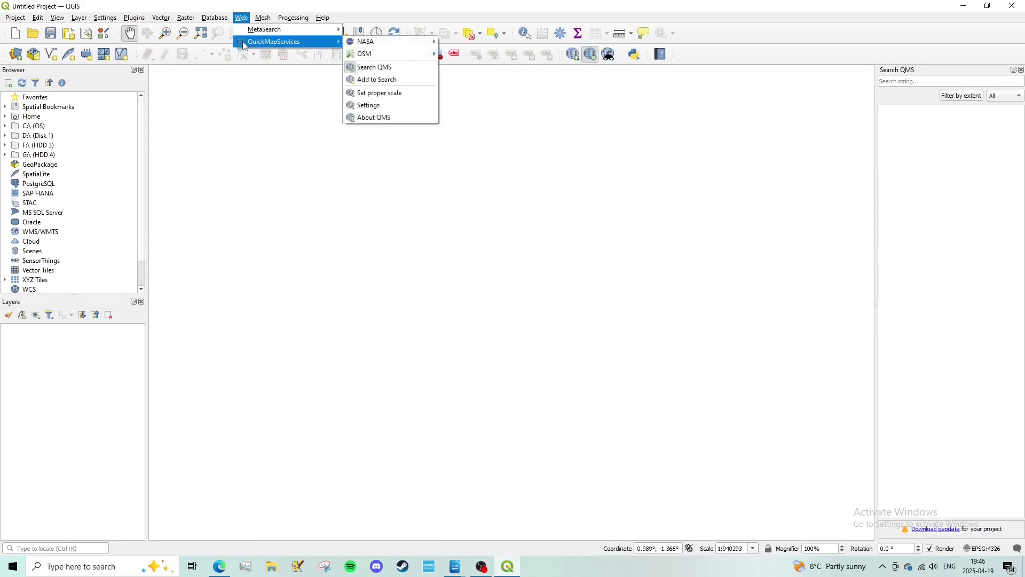
mouse_move(373, 56)
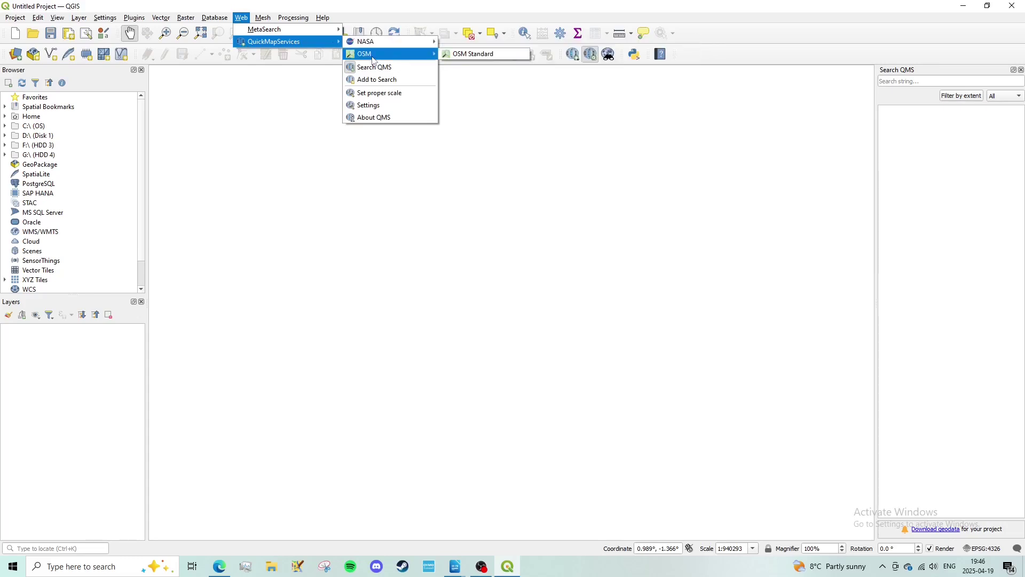
left_click(474, 55)
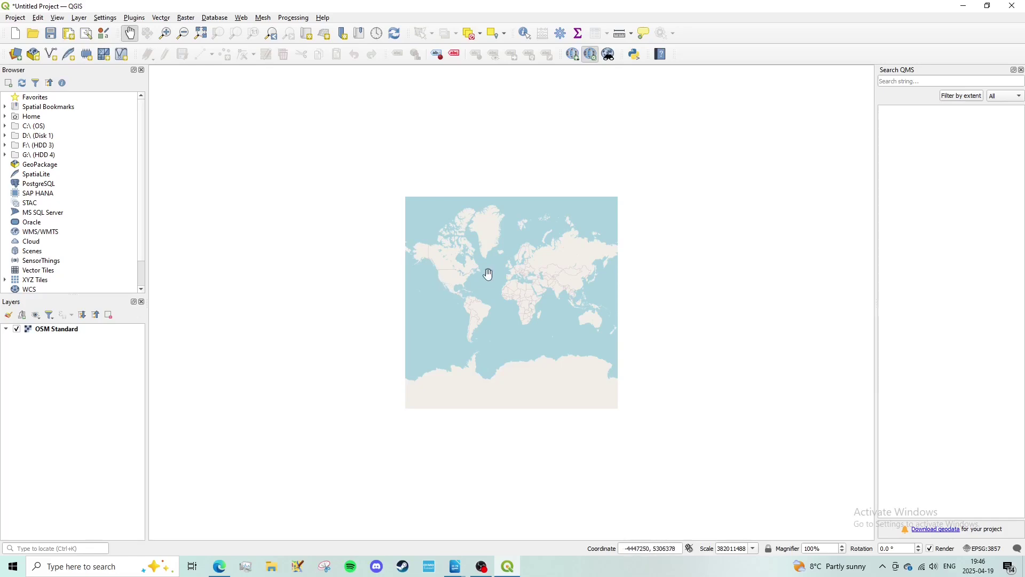
Zoom the map in from the world view to southern Alberta around Calgary and Edmonton.
scroll(474, 265, "up", 2)
scroll(387, 270, "up", 1)
scroll(318, 254, "up", 1)
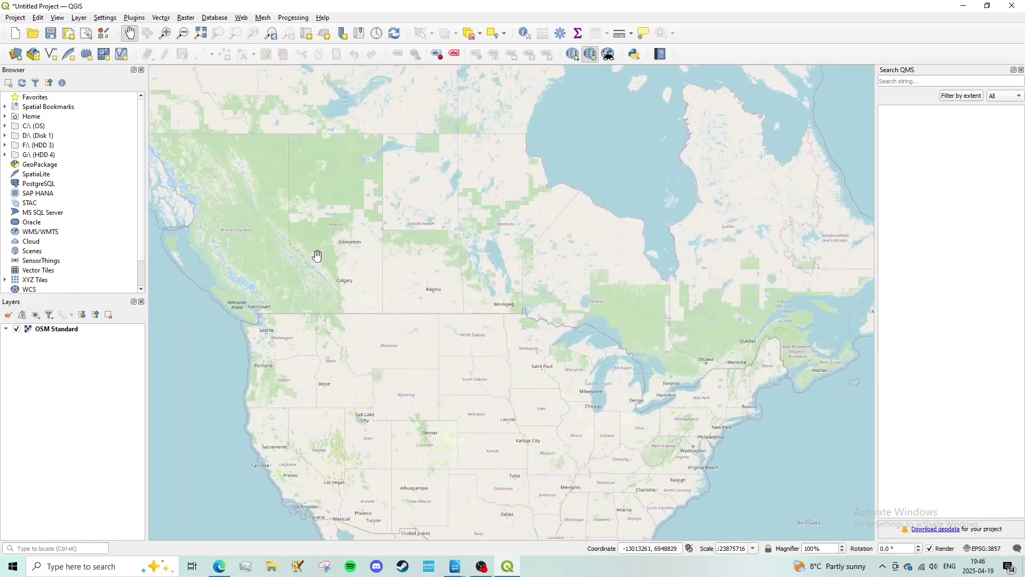
scroll(314, 269, "up", 2)
scroll(456, 238, "down", 1)
scroll(455, 240, "down", 1)
left_click_drag(453, 215, 458, 250)
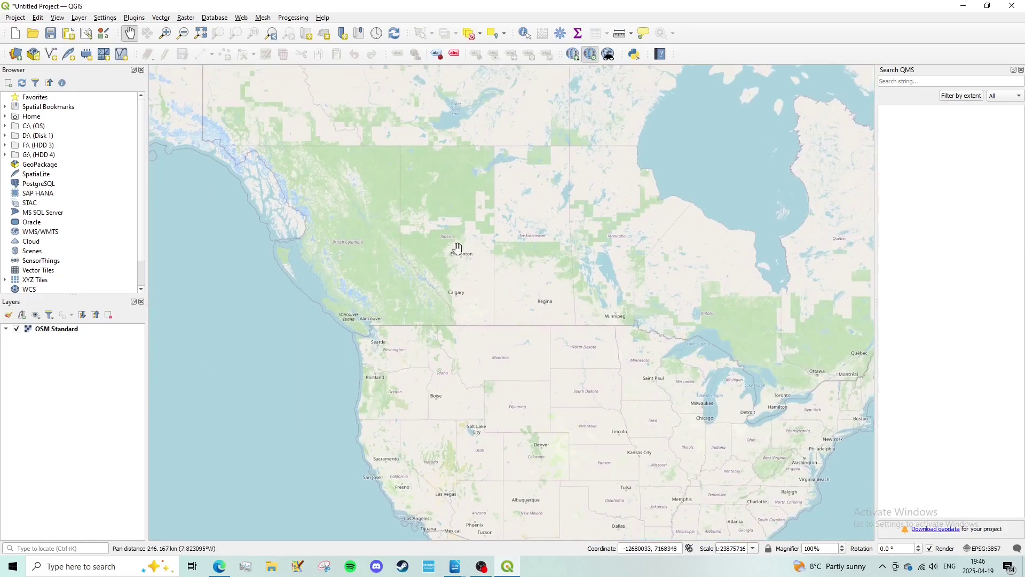
scroll(447, 231, "up", 1)
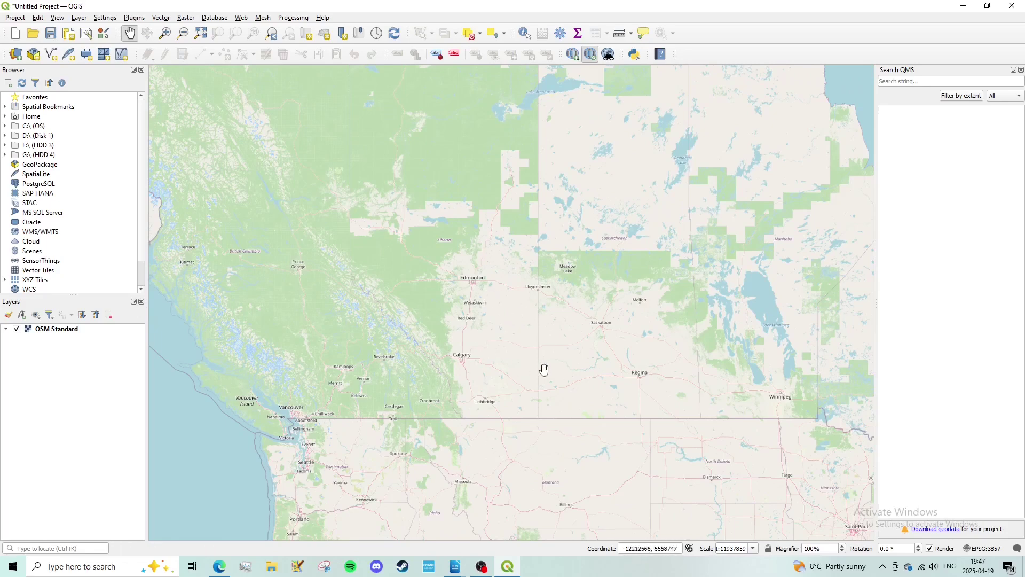
scroll(490, 384, "up", 1)
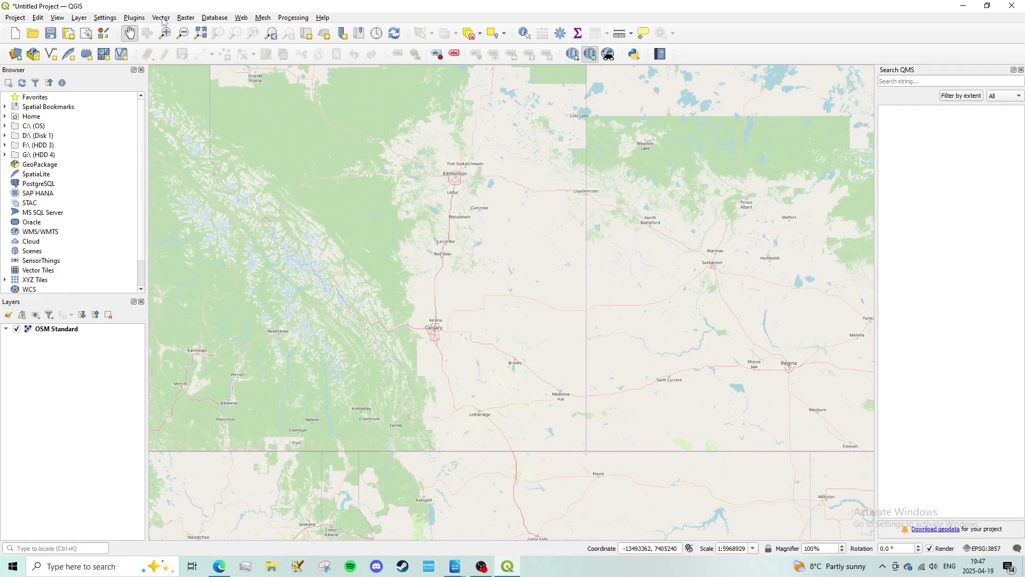
Choose the V4-1_QTR SHP file in the ATS_Polygons_SHP_Geographic folder as the dataset for a new vector layer.
left_click(79, 18)
mouse_move(166, 56)
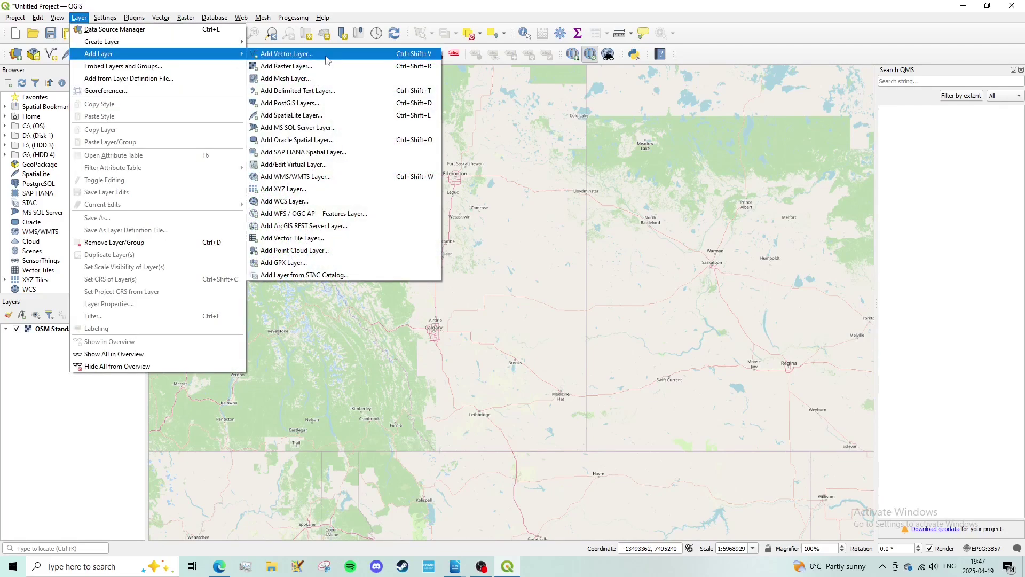
key("Escape")
key("Escape")
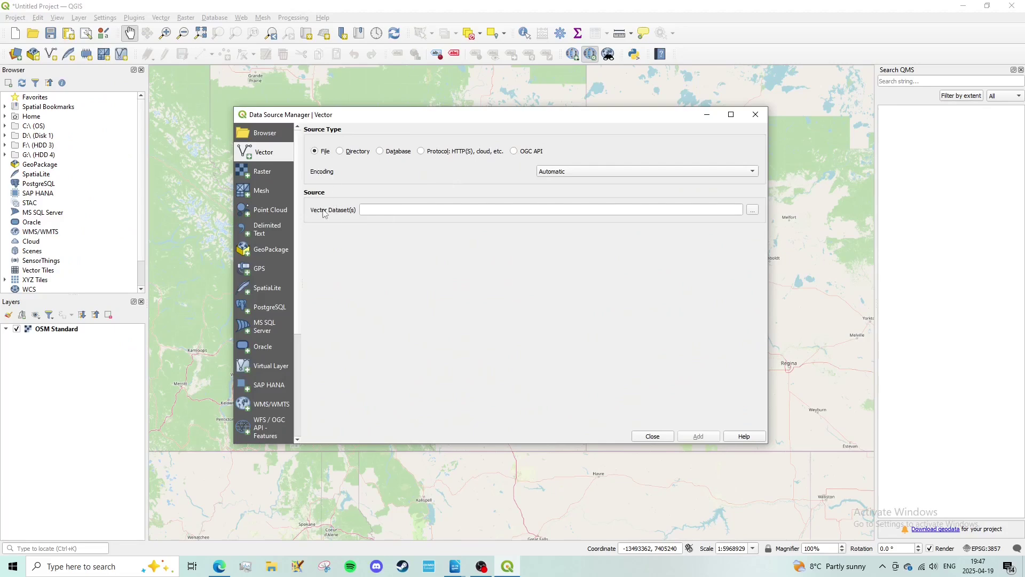
left_click(753, 210)
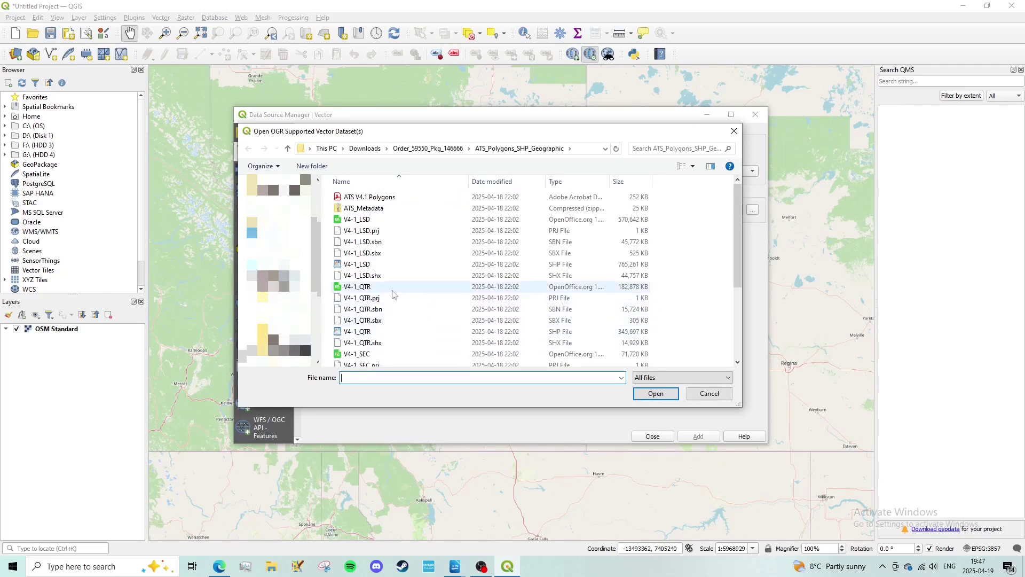
left_click_drag(679, 292, 416, 332)
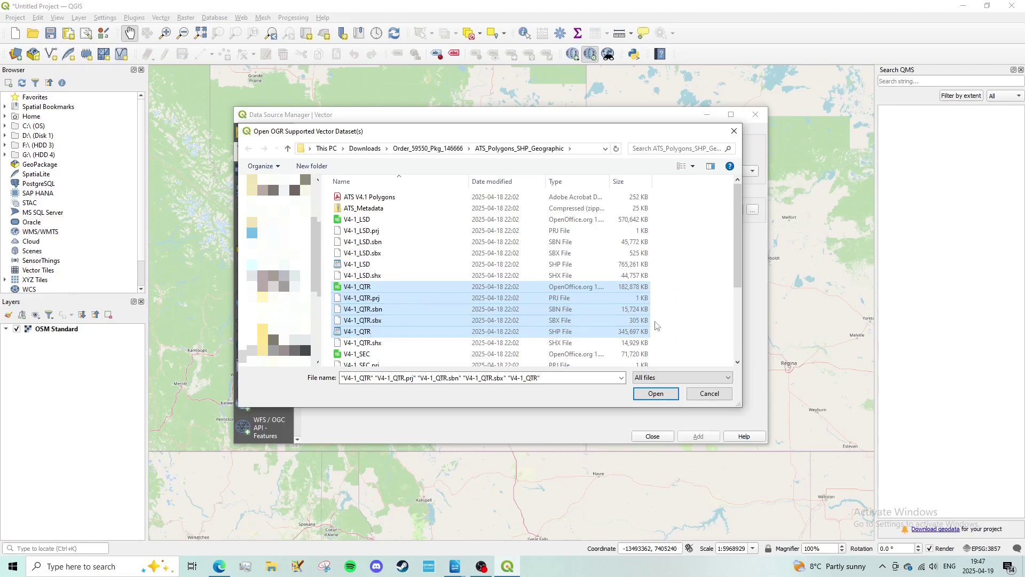
left_click(618, 336)
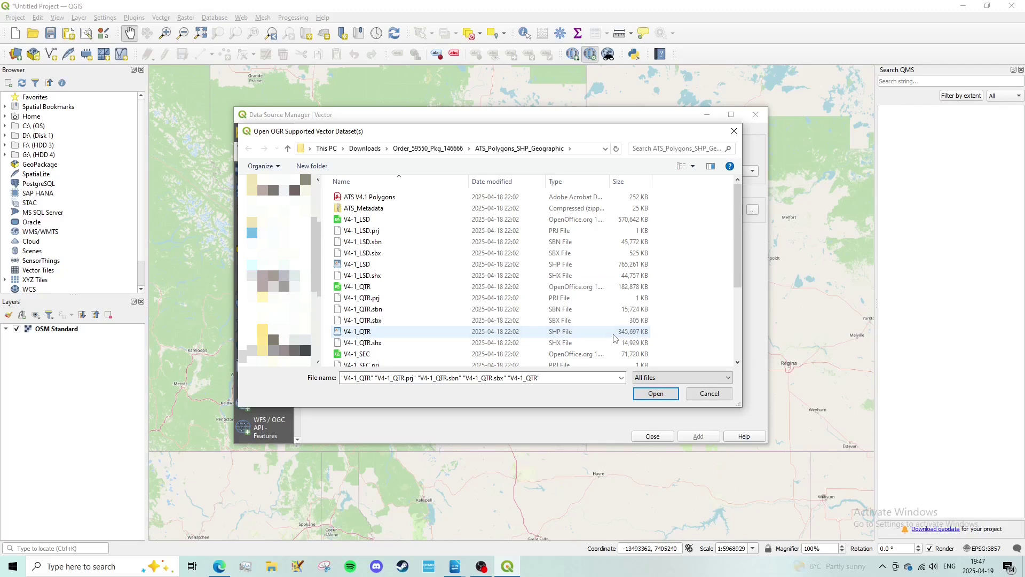
left_click(580, 334)
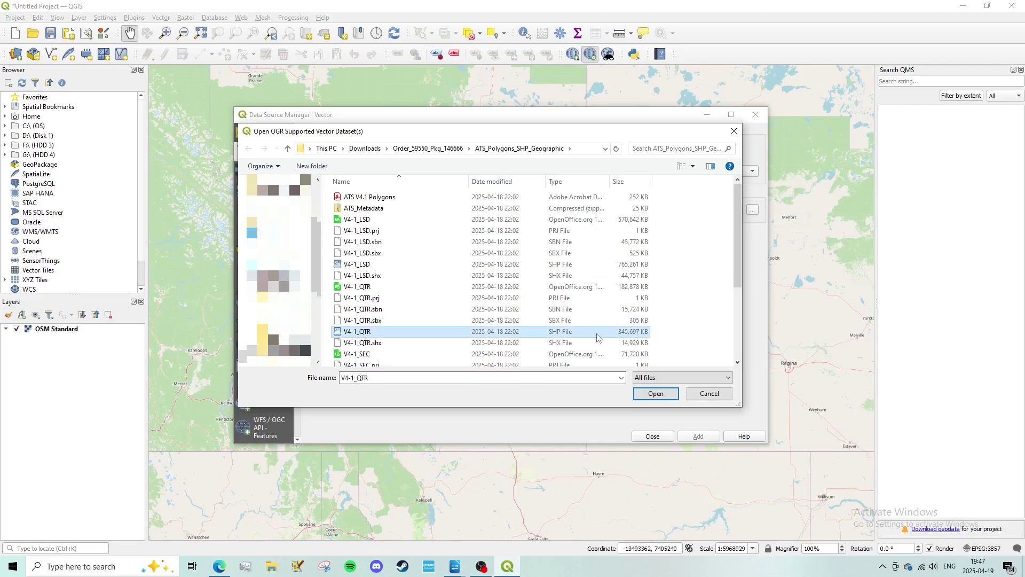
left_click(674, 327)
left_click_drag(634, 328, 414, 289)
left_click(487, 333)
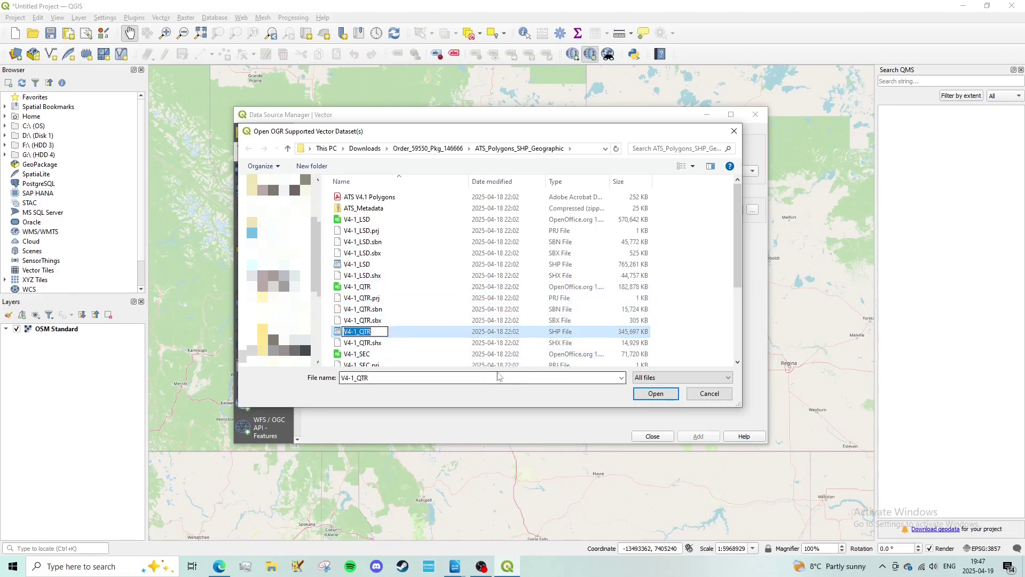
left_click(665, 395)
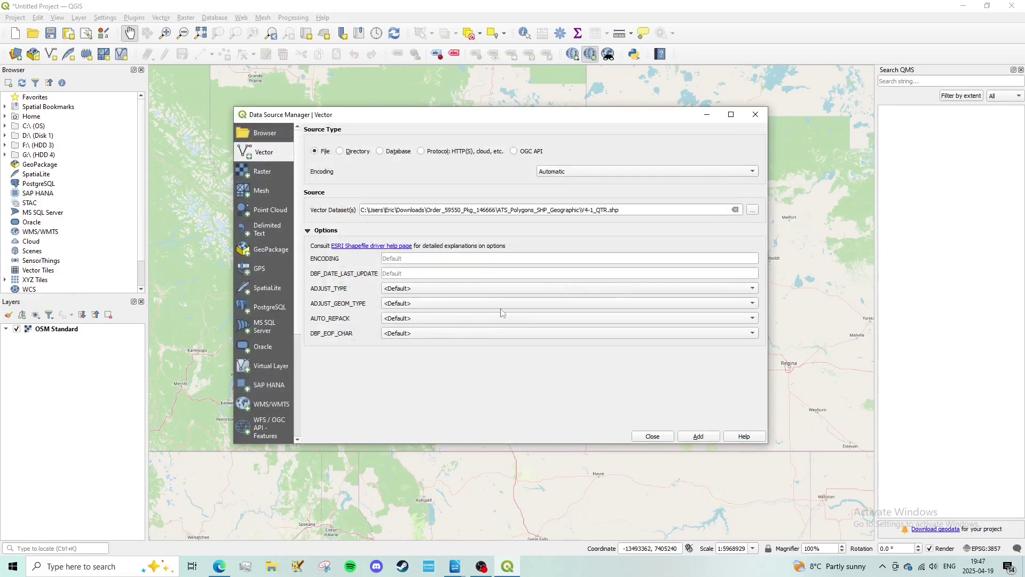
Add the layer with the Alberta transformation NAD83 to WGS 84 (8) + Popular Visualisation Pseudo-Mercator and close the data source dialog.
left_click(698, 436)
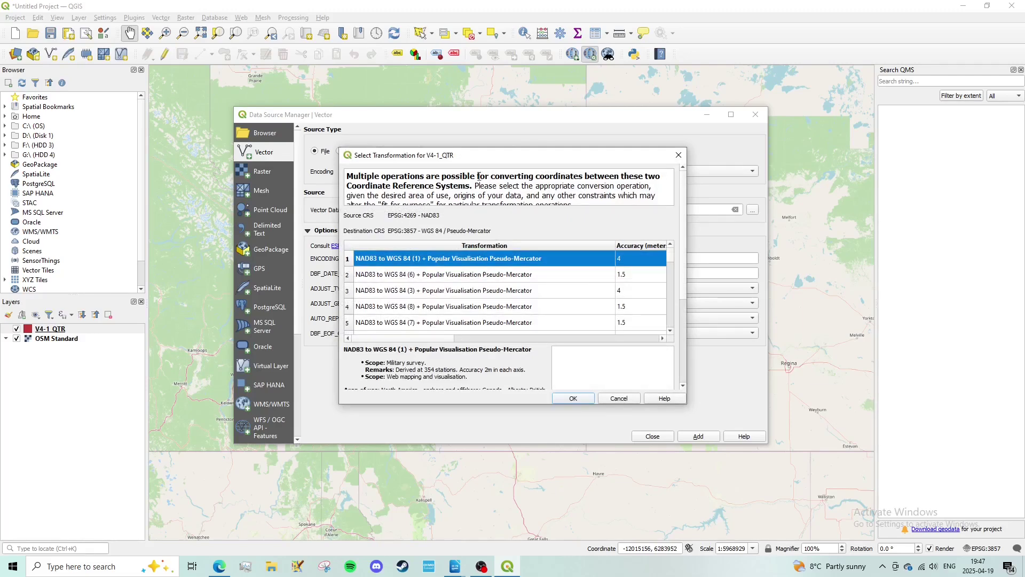
left_click(511, 277)
scroll(491, 354, "down", 2)
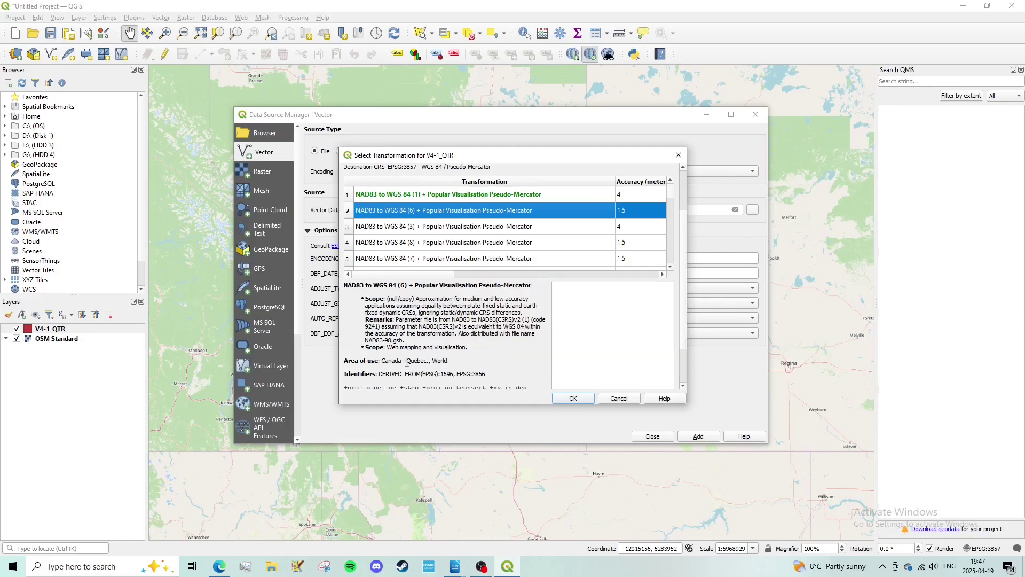
left_click(462, 227)
scroll(440, 326, "down", 1)
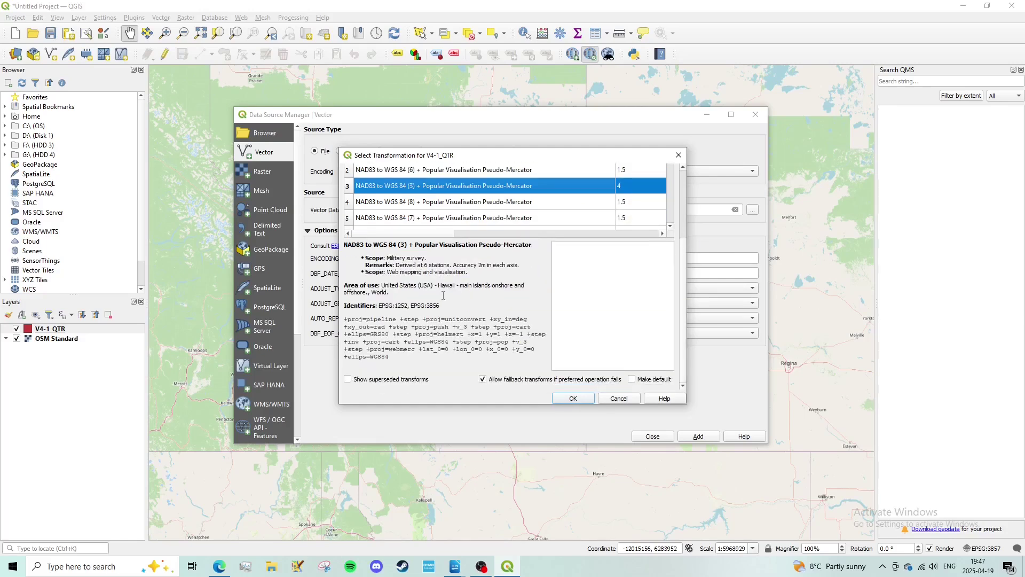
left_click(492, 205)
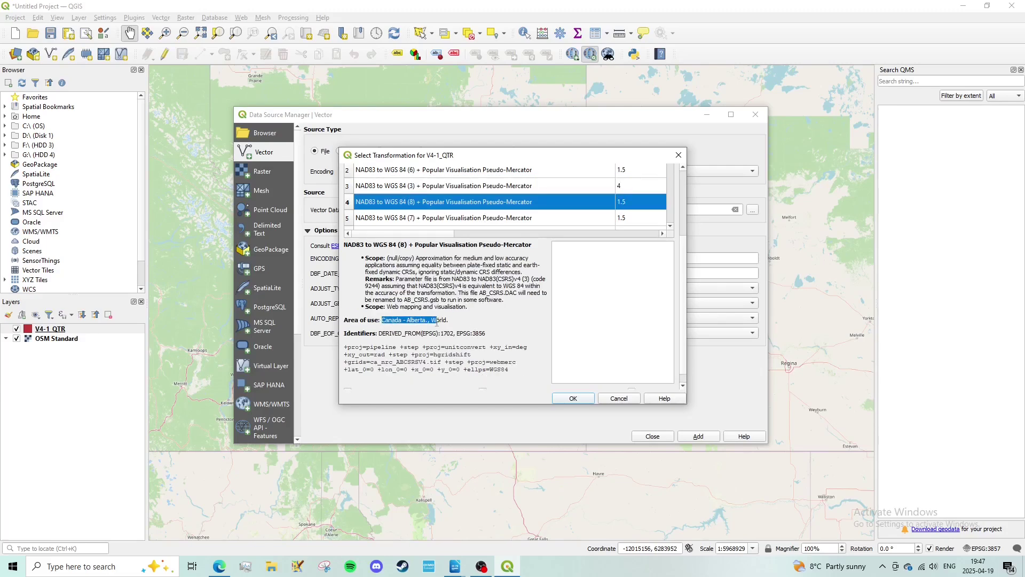
left_click(573, 399)
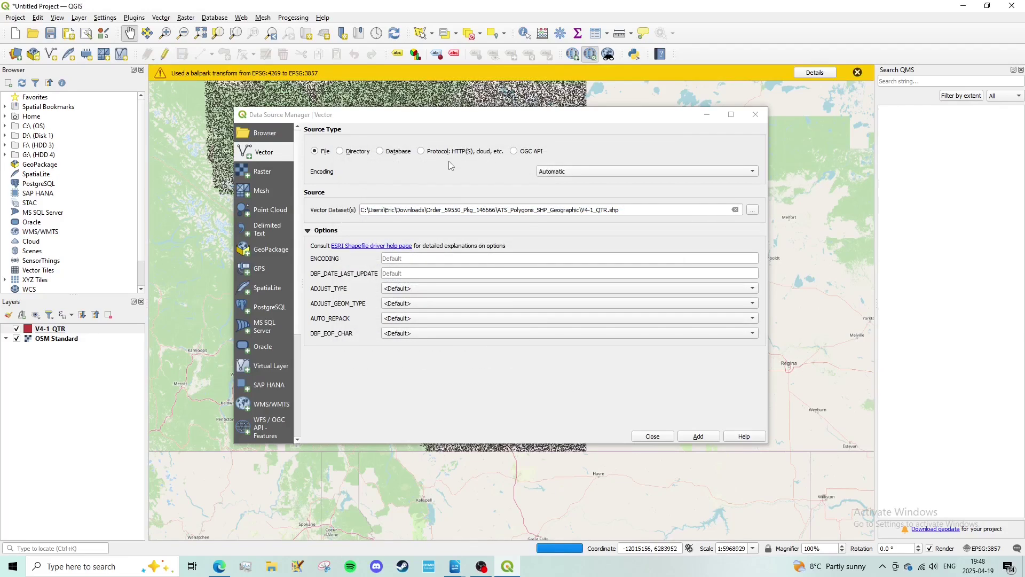
left_click(664, 435)
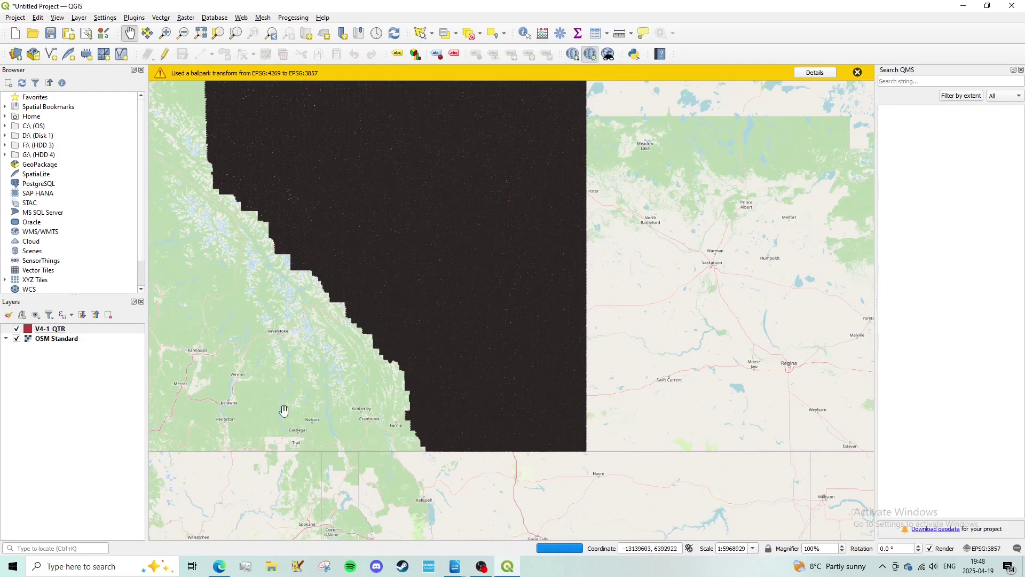
Turn on editing for the V4-1_QTR layer.
left_click(62, 331)
right_click(61, 331)
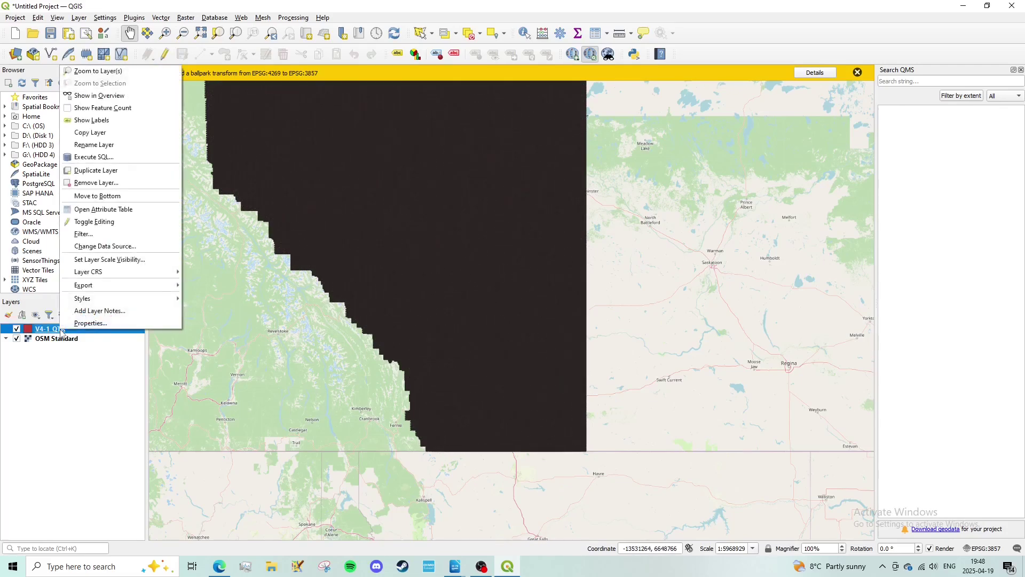
left_click(116, 223)
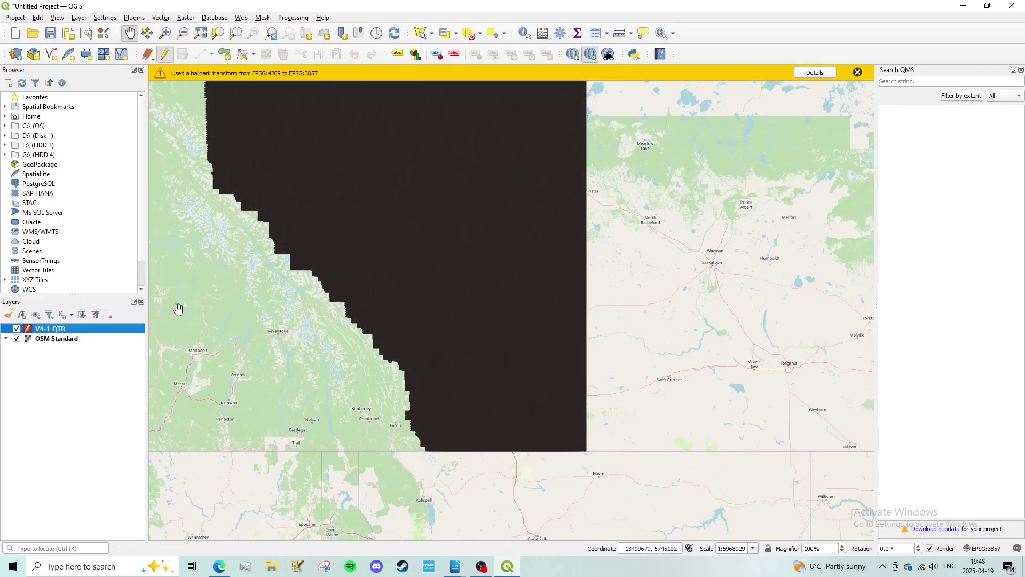
Select the strip of quarter-section polygons along Alberta's northern border with Select Features by Polygon and delete it.
scroll(388, 420, "down", 2)
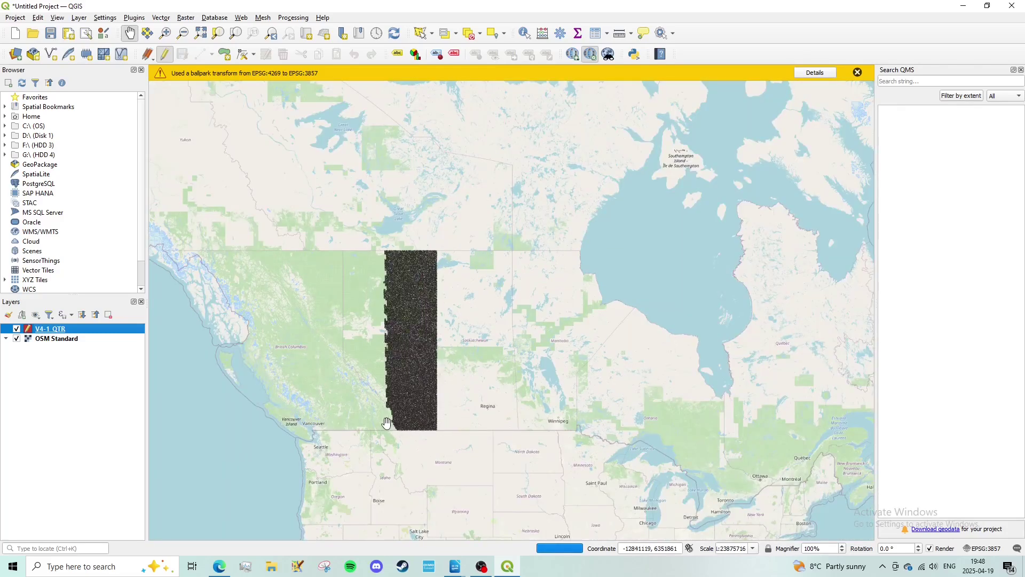
scroll(331, 294, "up", 1)
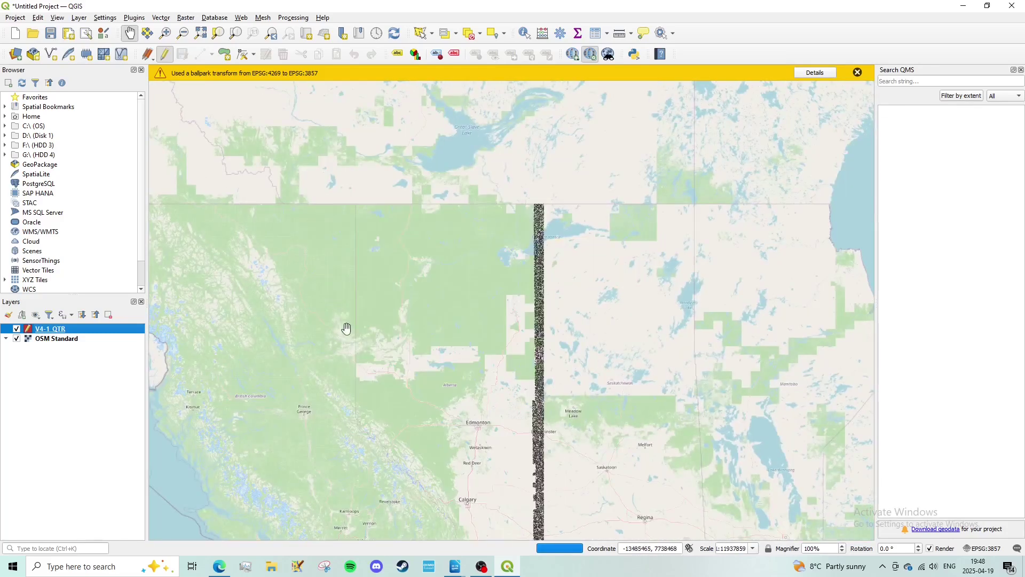
left_click_drag(587, 350, 595, 327)
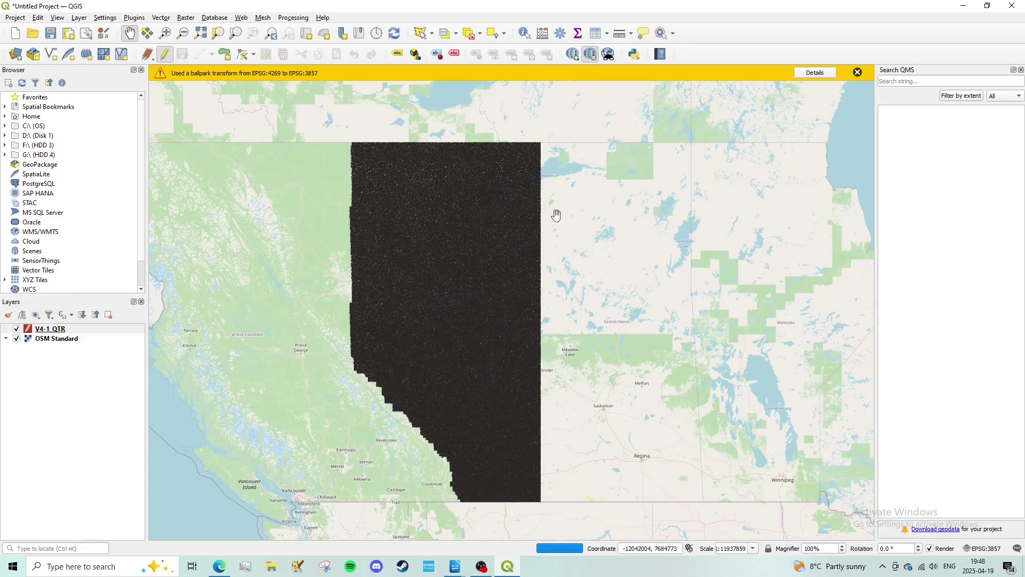
left_click(432, 34)
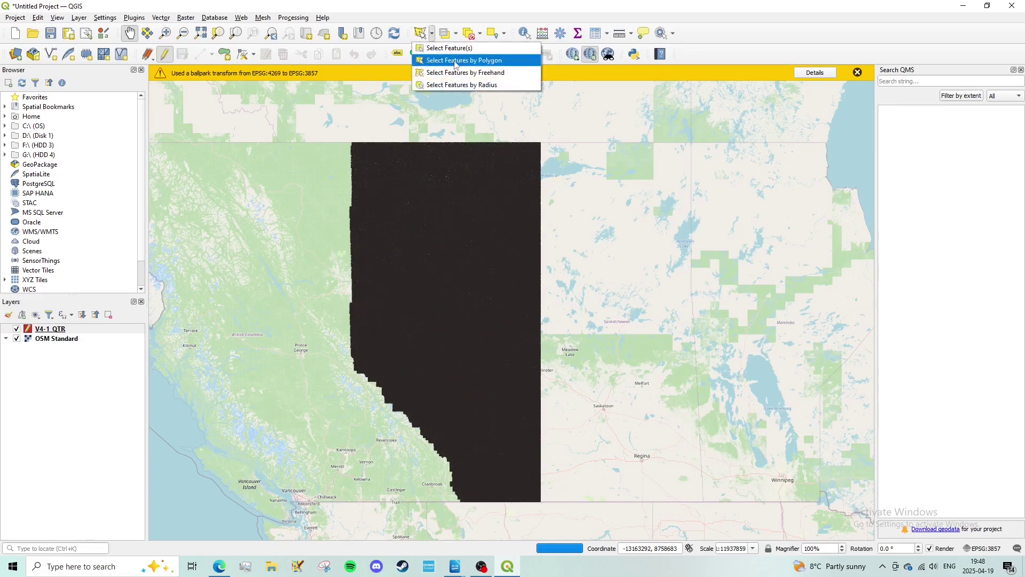
left_click(457, 61)
left_click(340, 132)
left_click(548, 187)
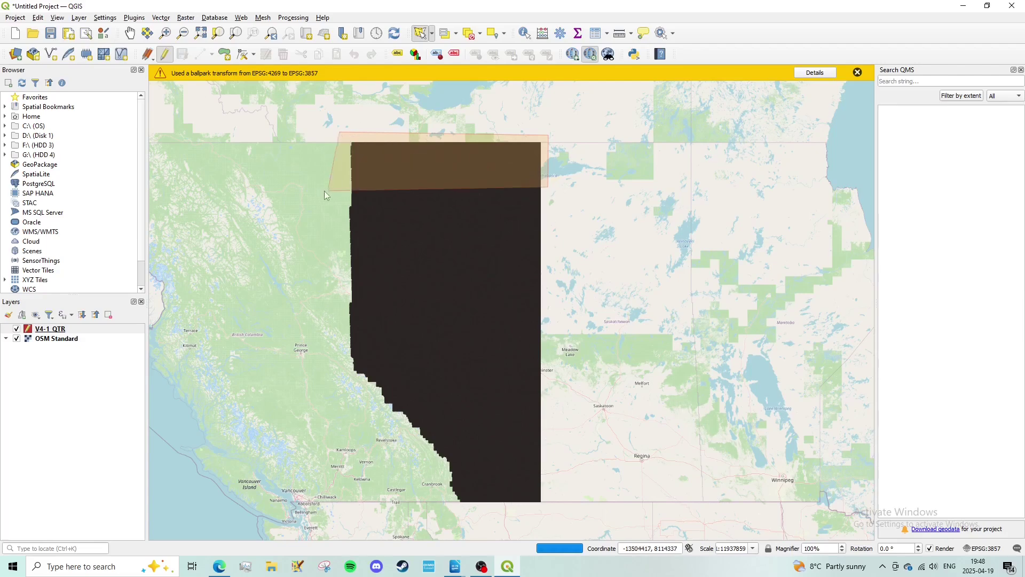
right_click(337, 183)
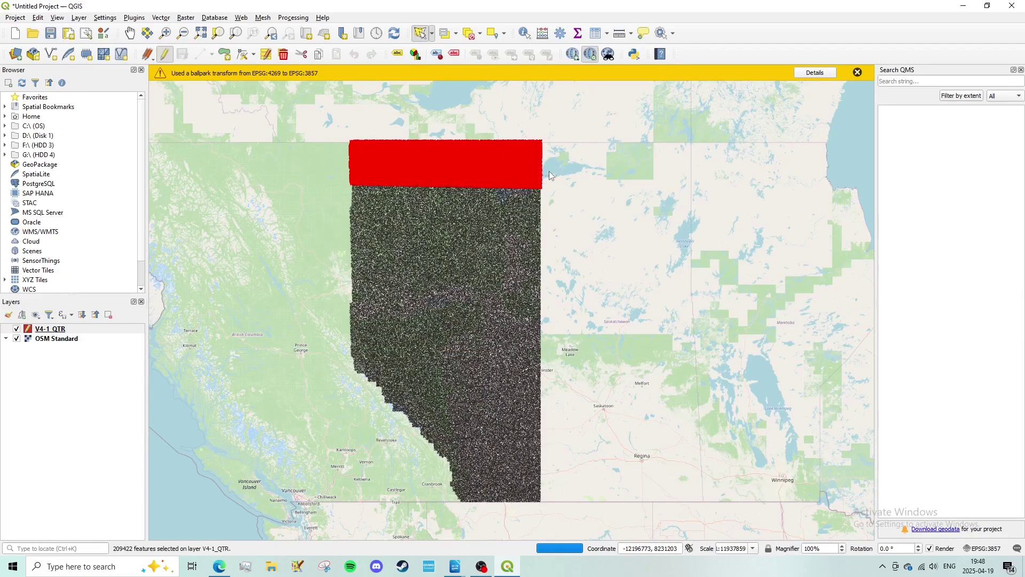
key("Delete")
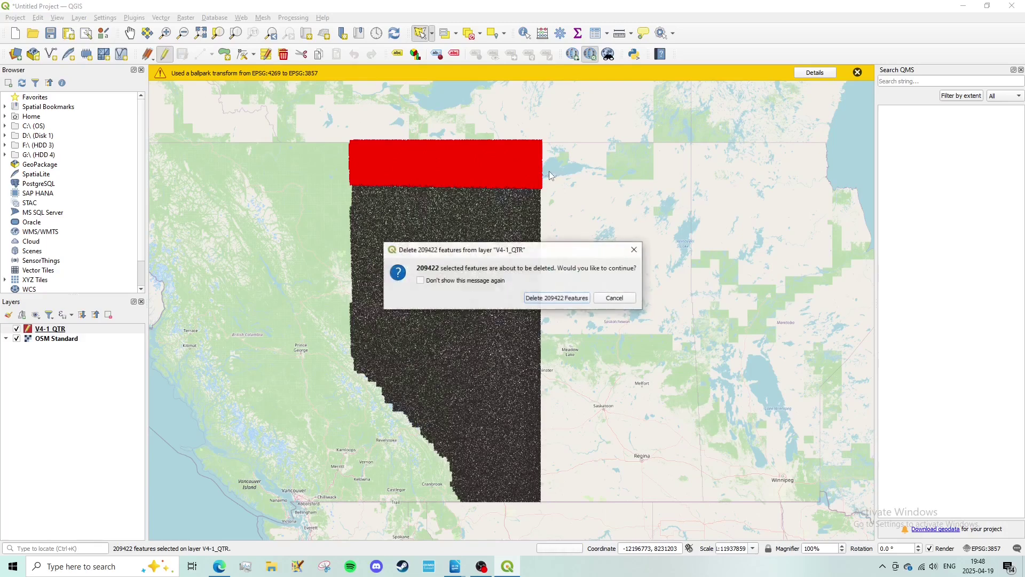
left_click(565, 298)
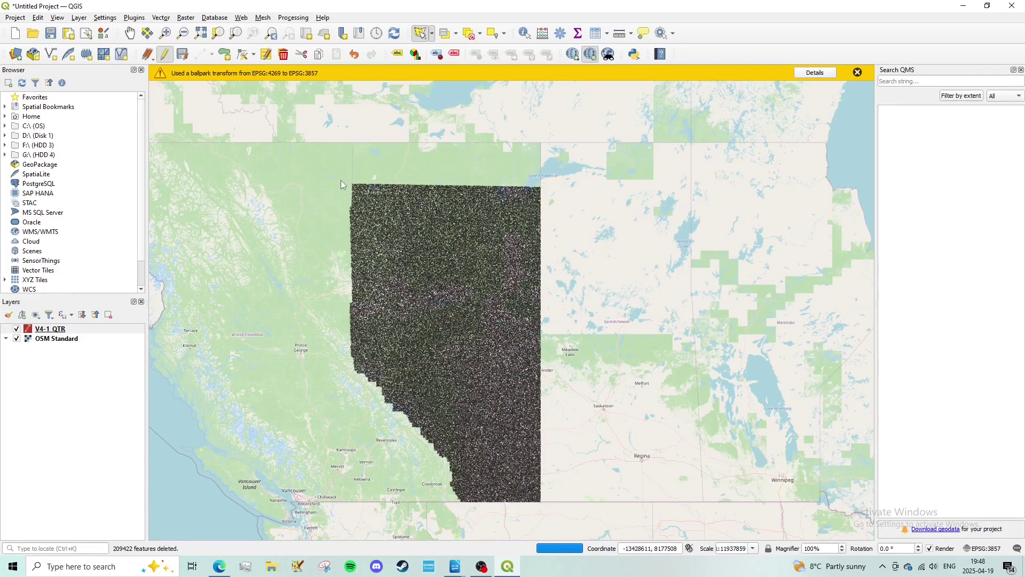
Outline and delete the next full-width strip of polygons at the layer's new northern edge.
left_click(341, 180)
left_click(547, 181)
left_click(553, 238)
left_click(339, 226)
right_click(339, 226)
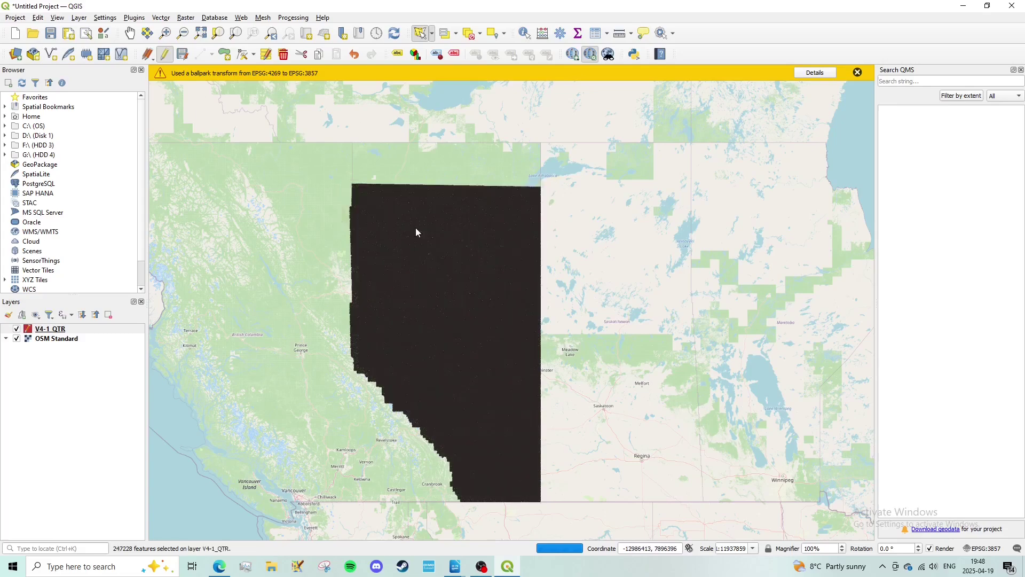
key("Delete")
left_click(564, 297)
Delete a third full-width strip of polygons across northern Alberta, directly south of the previous one.
left_click(555, 230)
left_click(558, 290)
left_click(332, 288)
right_click(338, 213)
key("Delete")
left_click(558, 296)
Outline and delete the remaining northern and western polygons, keeping only the block east of Edmonton and Calgary.
left_click_drag(379, 273, 335, 171)
left_click(289, 176)
left_click(300, 324)
left_click(386, 416)
left_click(462, 413)
left_click(428, 234)
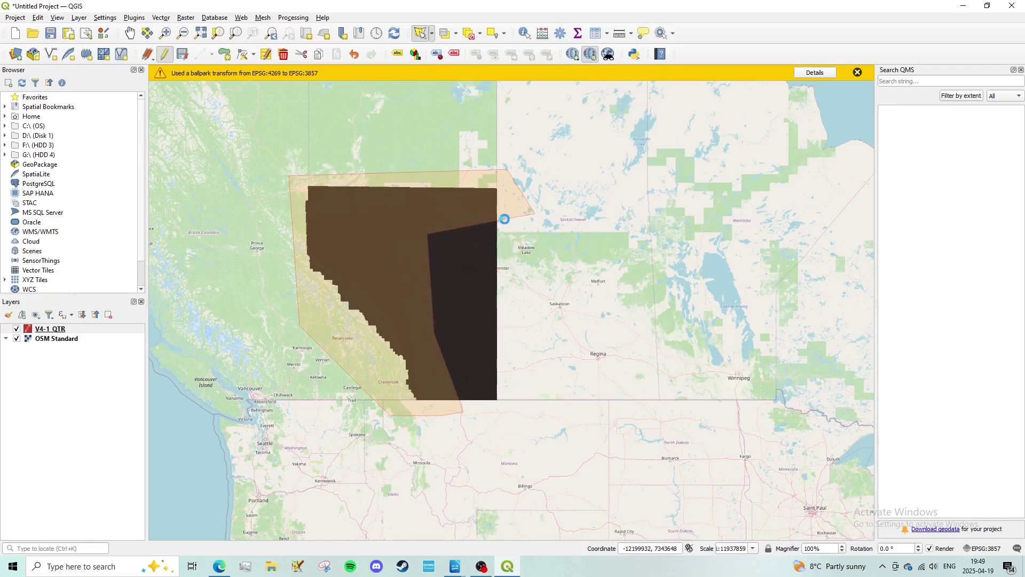
right_click(504, 219)
key("Delete")
left_click(552, 297)
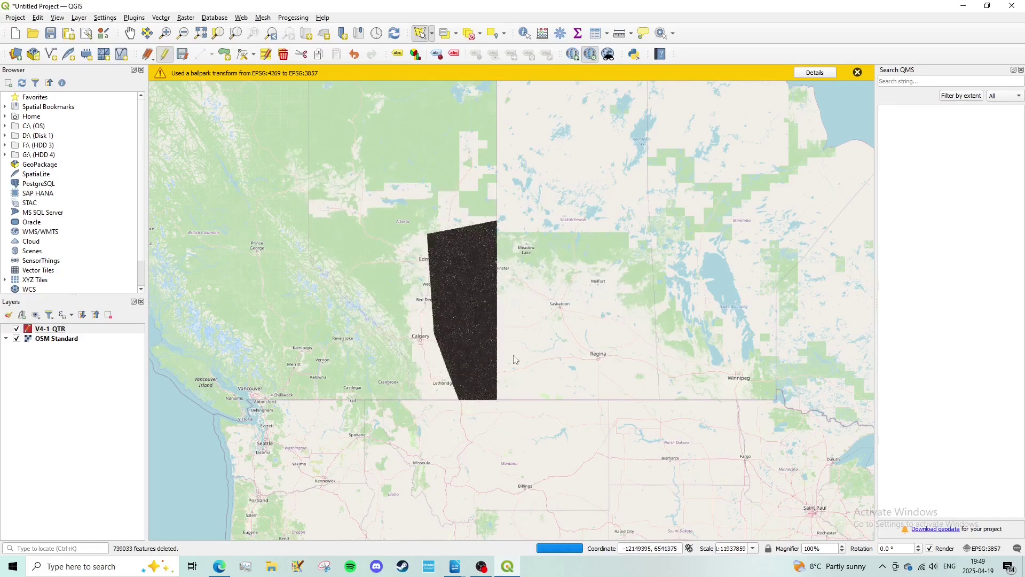
Delete the polygons south of Calgary's latitude down to the United States border.
left_click(505, 335)
left_click(513, 355)
right_click(427, 344)
key("Delete")
left_click(557, 297)
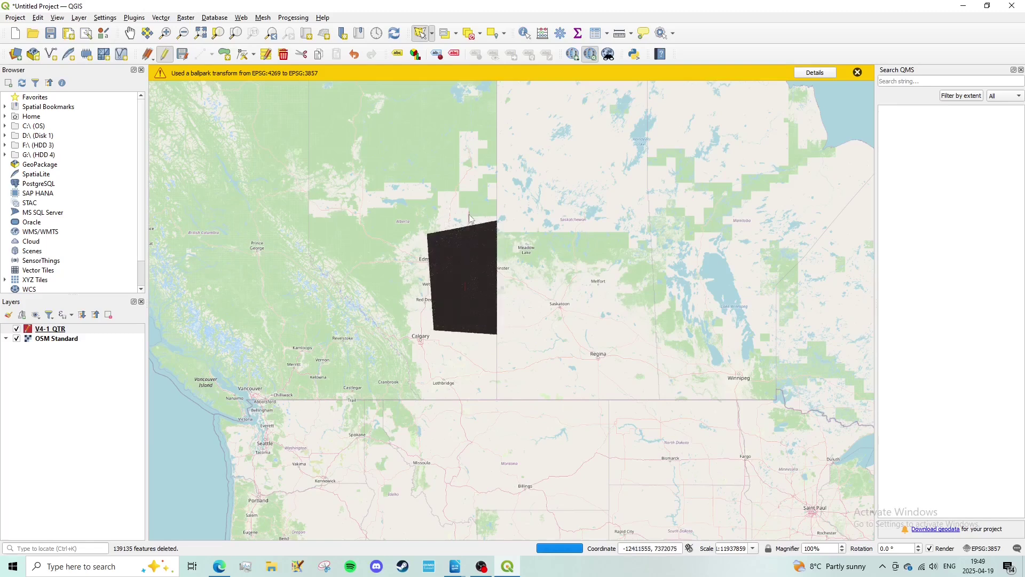
Delete the western part of the block nearest Edmonton and Red Deer, keeping the strip along the Saskatchewan border.
left_click(469, 212)
left_click(466, 357)
left_click(409, 346)
right_click(413, 216)
key("Delete")
left_click(550, 297)
Delete the border strip's northern end and northwestern corner, down to just north of Lloydminster.
left_click(456, 241)
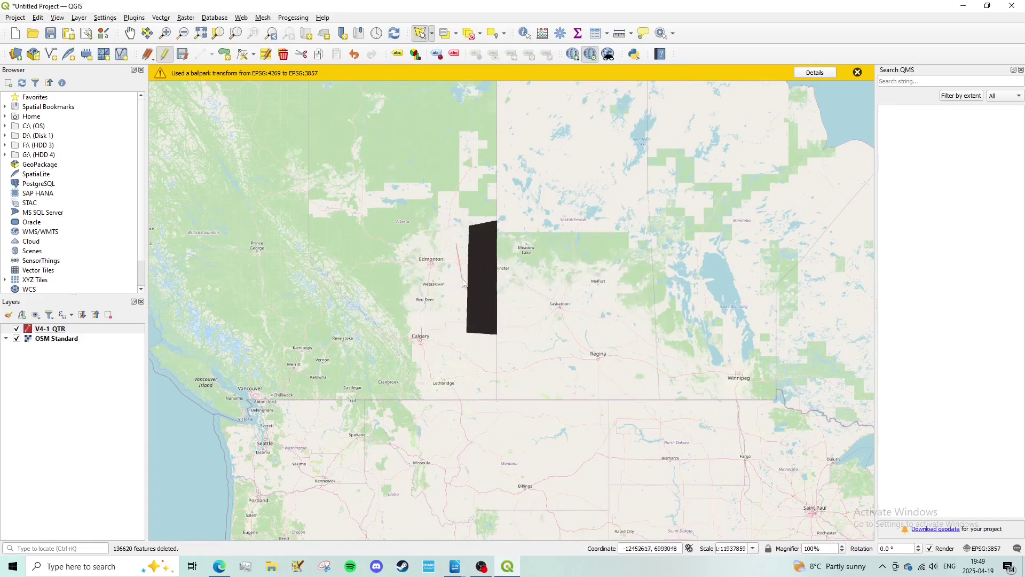
left_click(463, 278)
left_click(508, 259)
right_click(507, 220)
key("Delete")
left_click(553, 298)
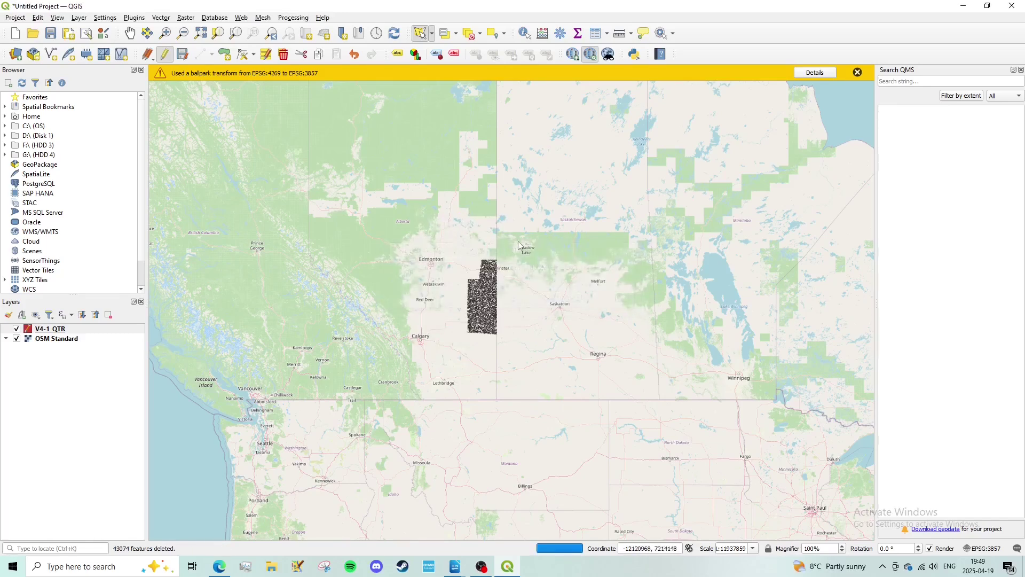
Delete the western part of the remaining strip, keeping a narrow band along the Saskatchewan border.
scroll(499, 283, "up", 1)
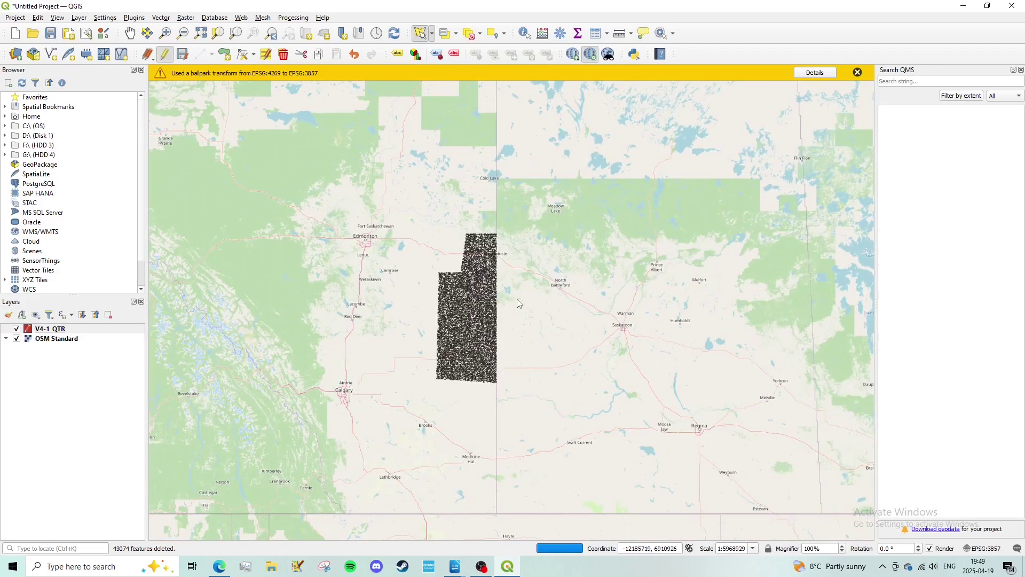
scroll(510, 302, "up", 1)
left_click_drag(514, 312, 508, 258)
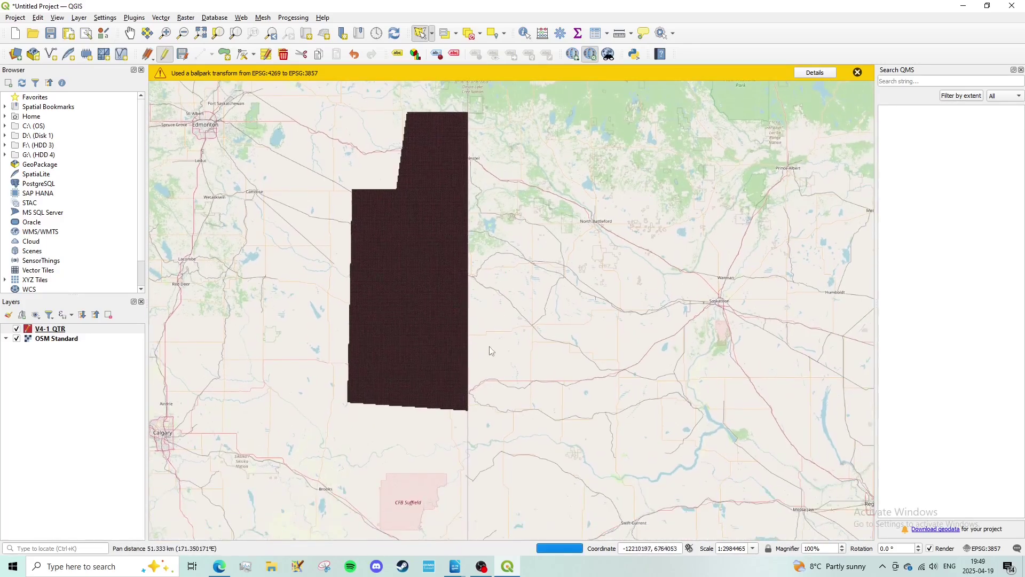
scroll(436, 418, "up", 1)
scroll(486, 384, "down", 2)
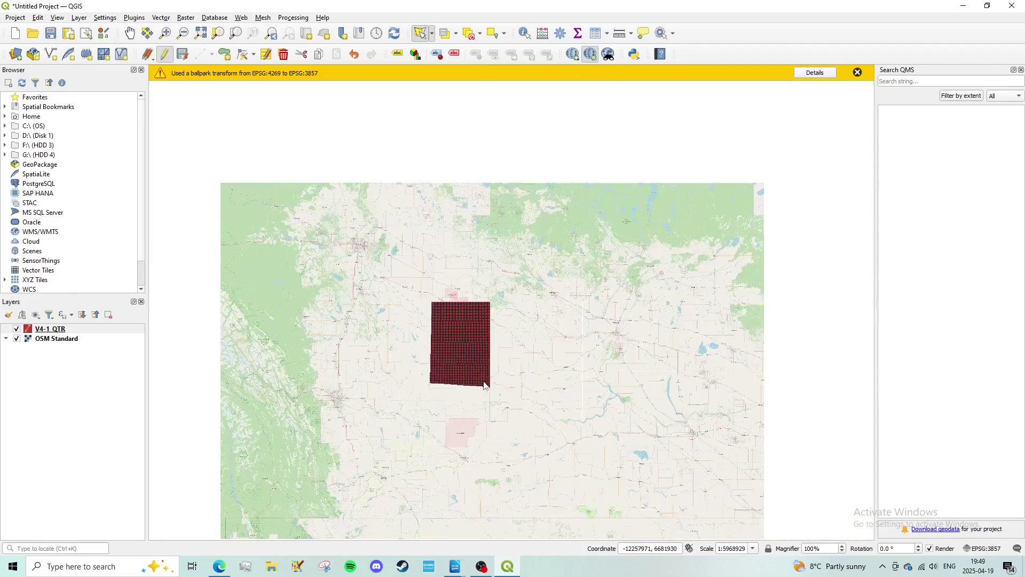
left_click_drag(447, 392, 441, 406)
scroll(455, 403, "up", 2)
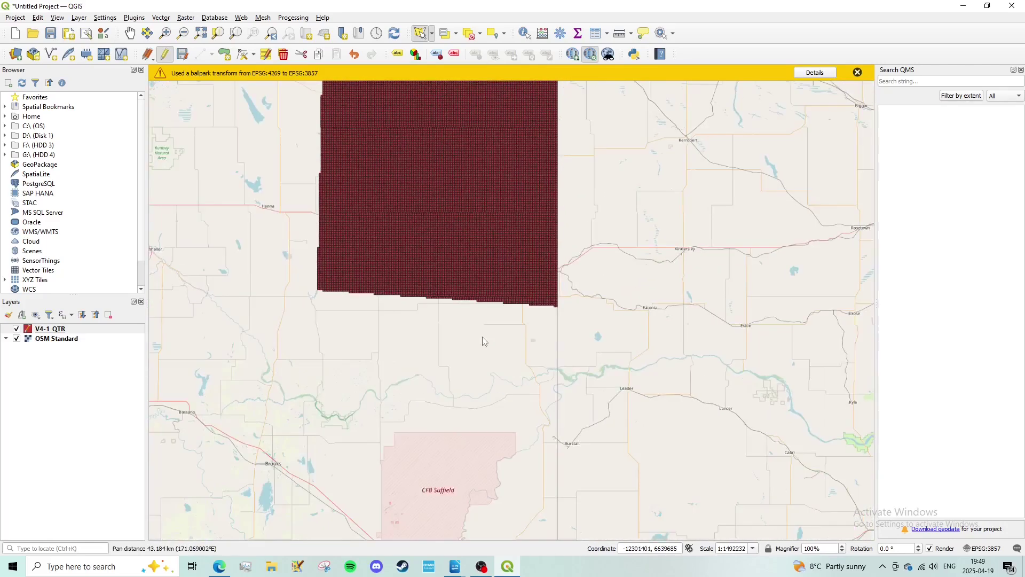
scroll(451, 412, "down", 1)
key("Delete")
Delete the middle section of the narrow border band, keeping one block near Lloydminster and another farther south.
left_click(437, 298)
left_click(433, 178)
right_click(528, 198)
key("Delete")
left_click(554, 299)
scroll(502, 330, "down", 2)
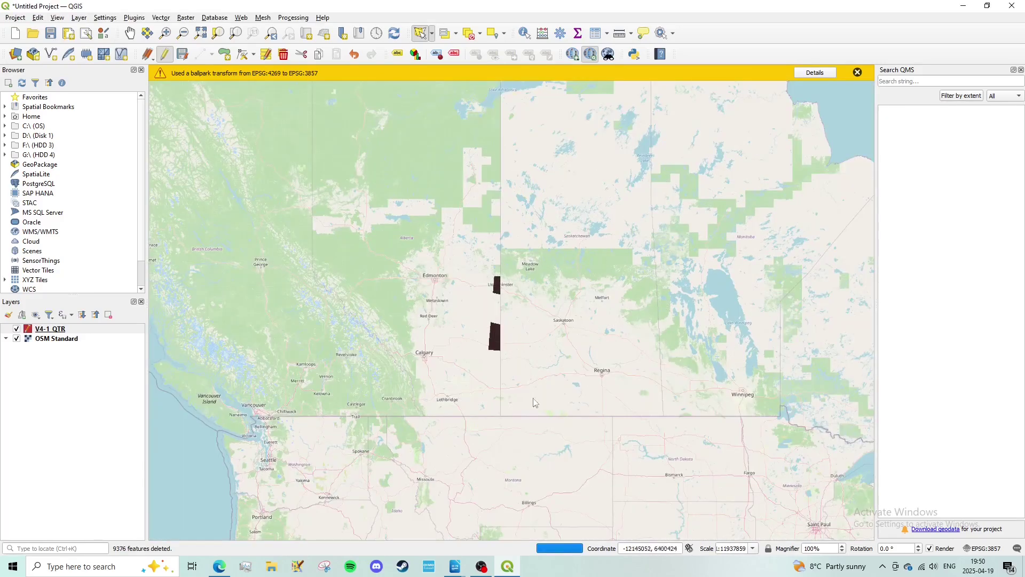
Export the V4-1_QTR layer as an ESRI Shapefile named Oyen_Lloydminster_Truncated_QTR with CRS EPSG:4269 - NAD83.
scroll(503, 361, "up", 3)
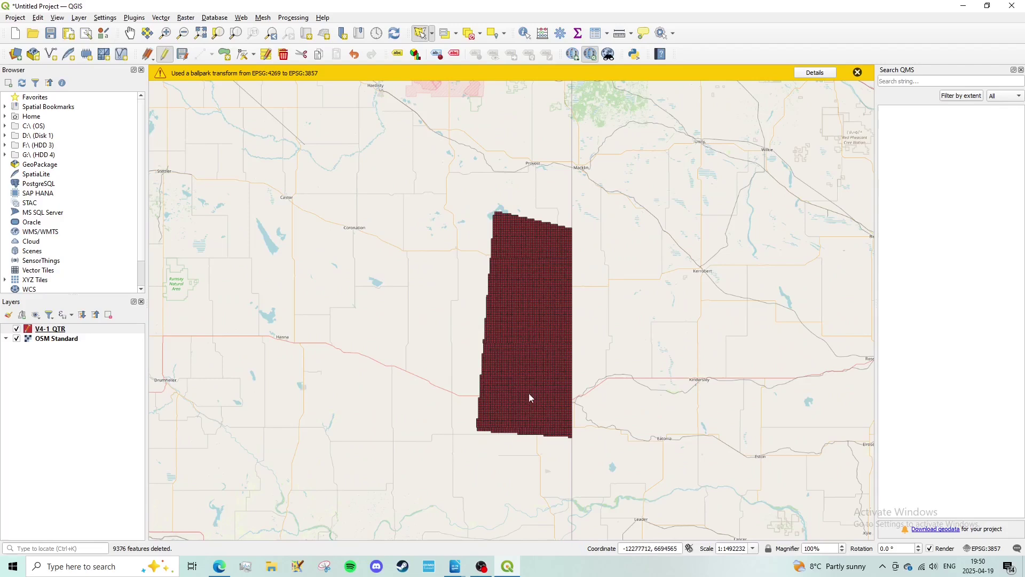
left_click(74, 331)
right_click(73, 331)
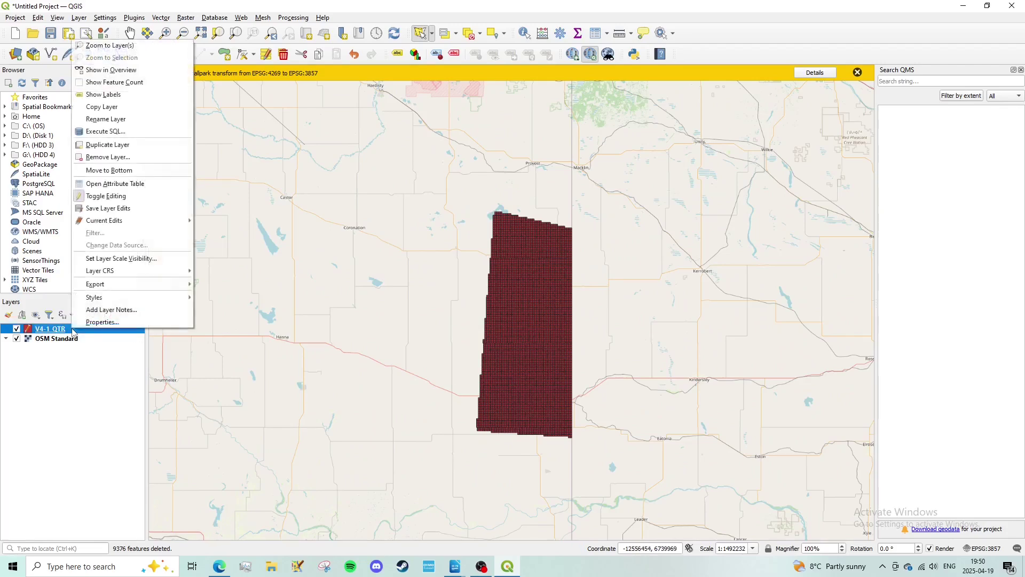
mouse_move(139, 289)
left_click(230, 284)
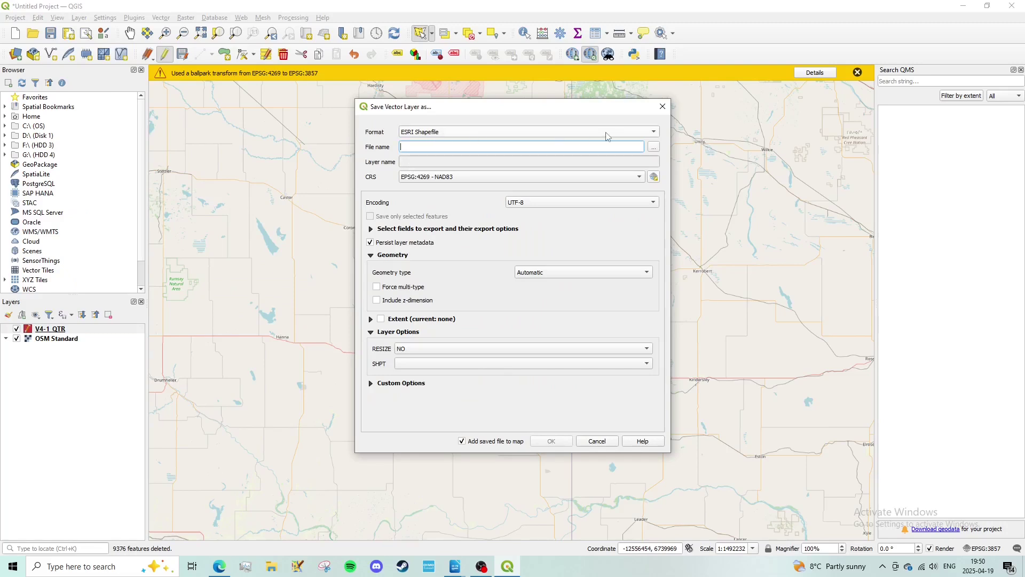
left_click(484, 134)
left_click(431, 133)
left_click(419, 146)
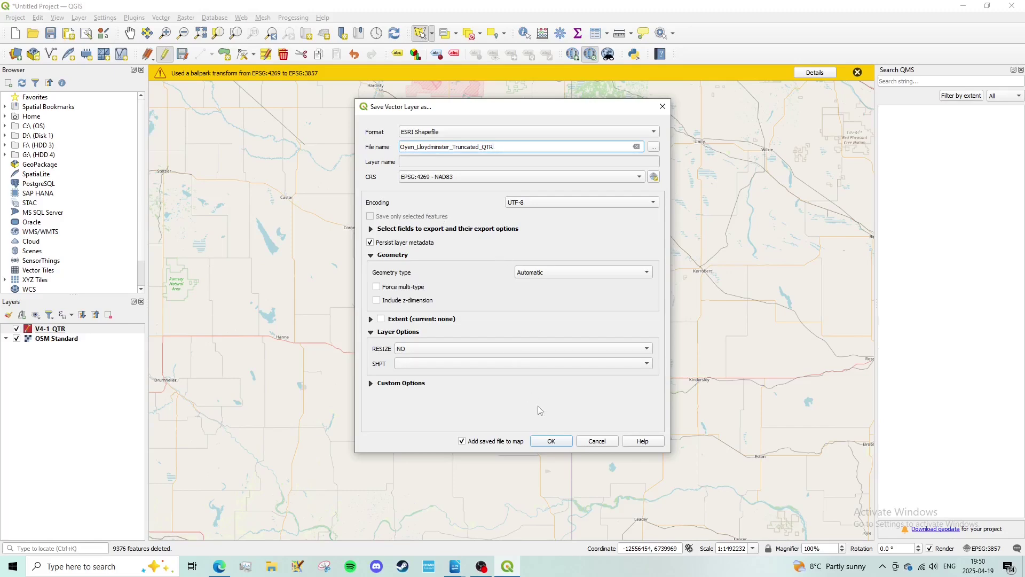
left_click(551, 441)
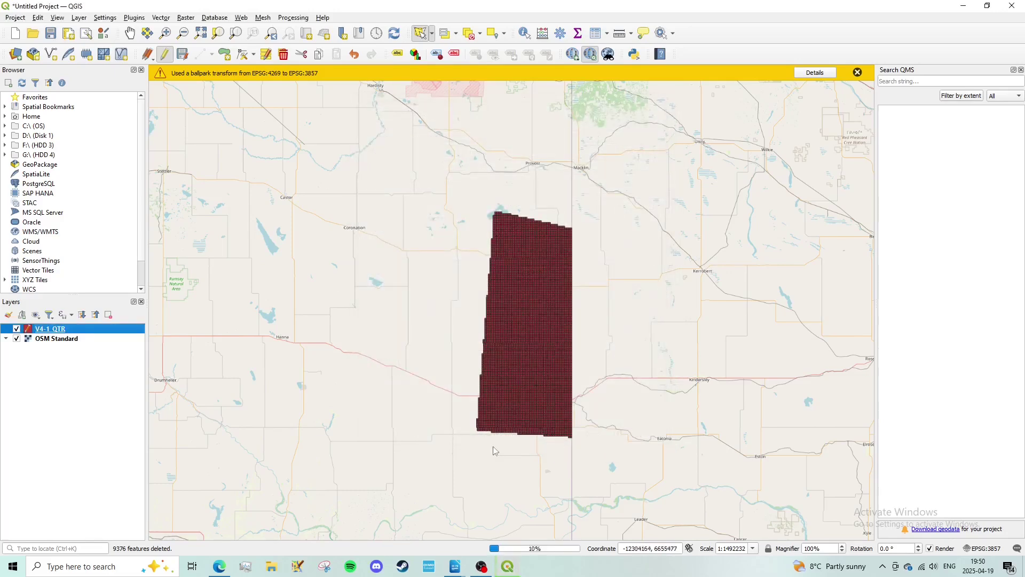
scroll(486, 316, "down", 2)
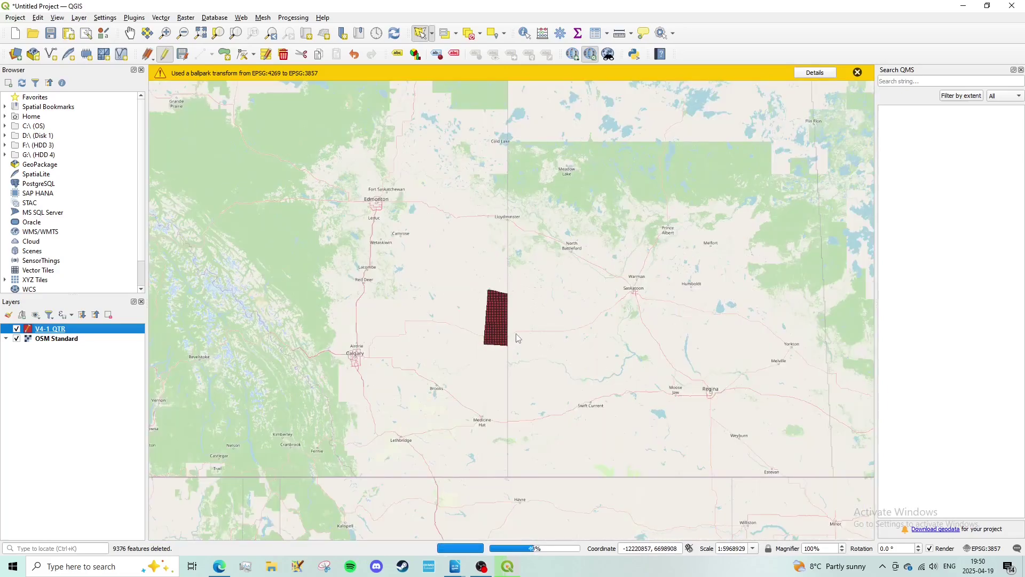
Launch JOSM and open the Documents folder in File Explorer, moving its window aside so JOSM stays accessible.
key("super+d")
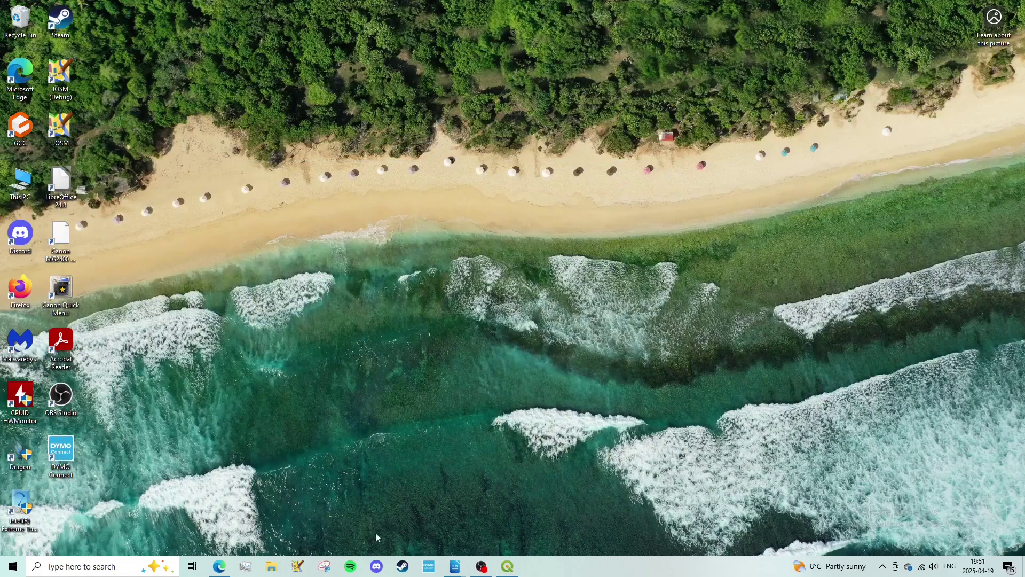
left_click(299, 566)
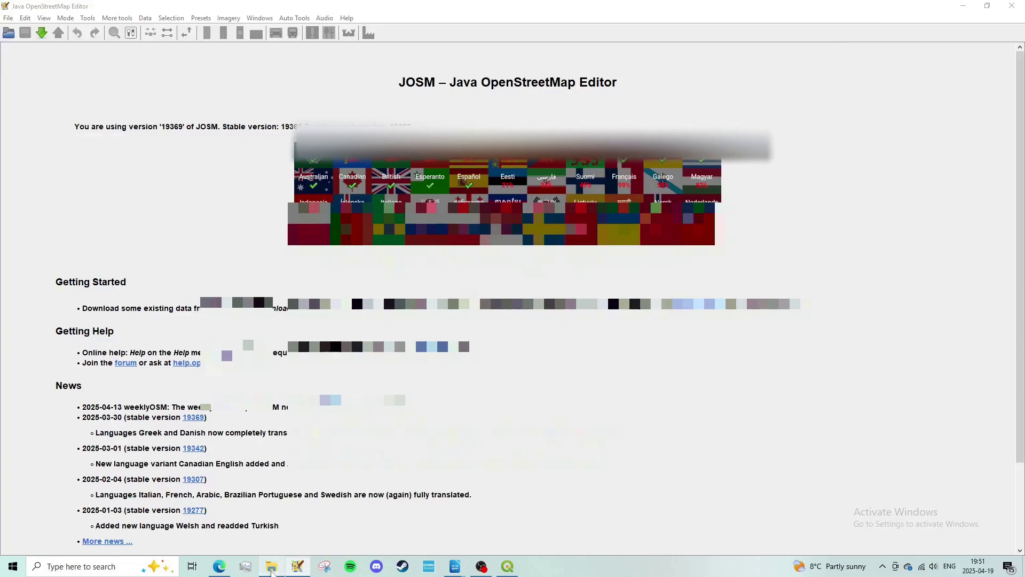
key("super+e")
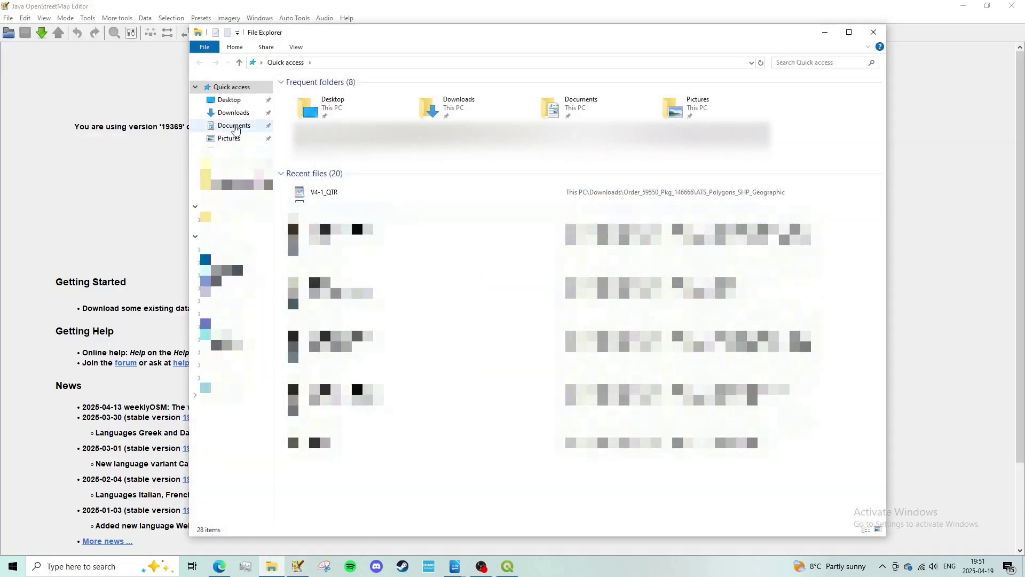
left_click(235, 126)
left_click_drag(325, 278, 614, 181)
left_click(614, 184)
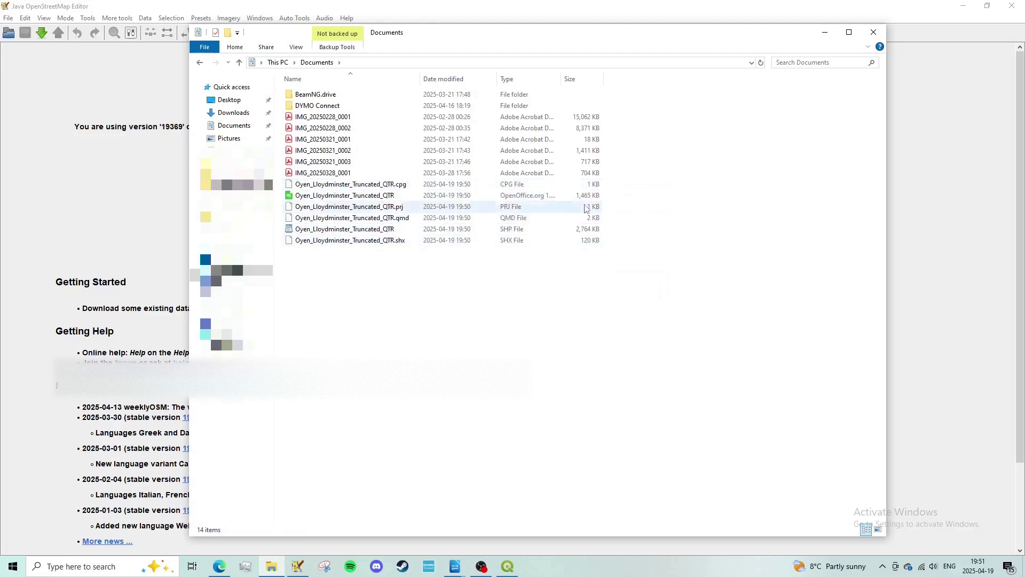
left_click_drag(398, 32, 699, 22)
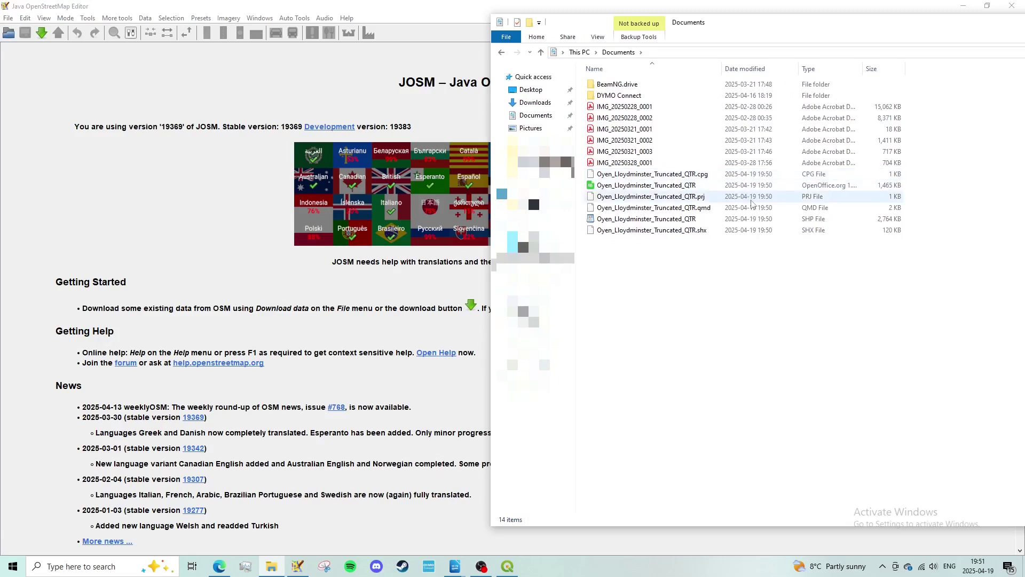
Load the Oyen_Lloydminster_Truncated_QTR SHP file from the Documents folder into JOSM.
left_click(752, 222)
left_click_drag(746, 222, 408, 303)
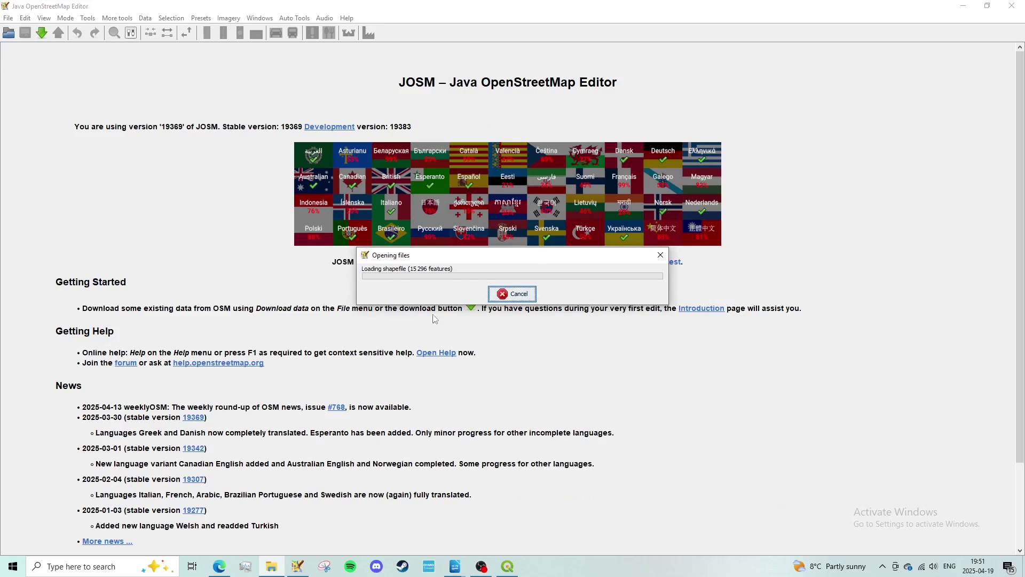
left_click(553, 310)
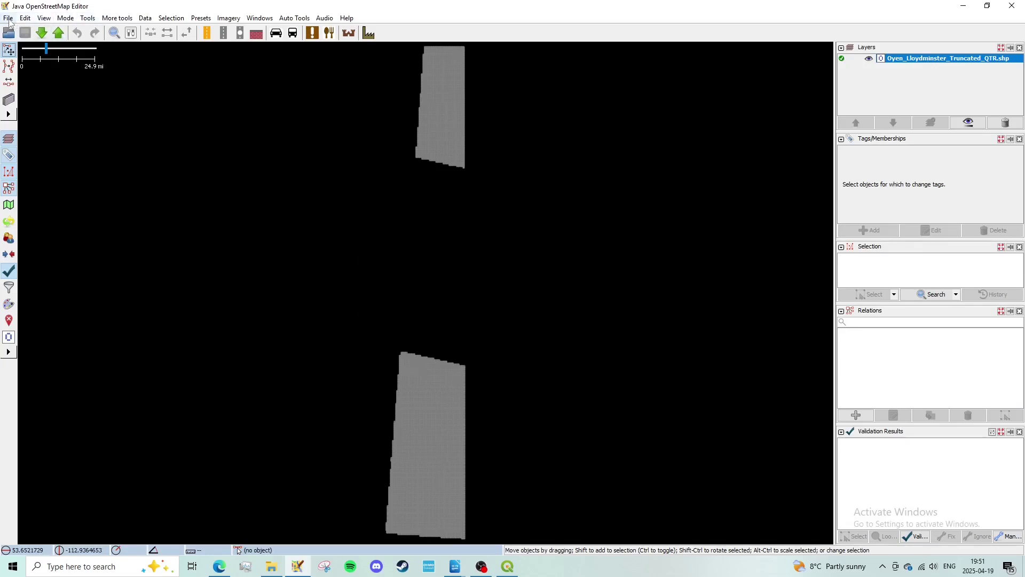
Examine the installed plugins in the JOSM preferences, including the opendata plugin used for reading shapefiles.
left_click(24, 18)
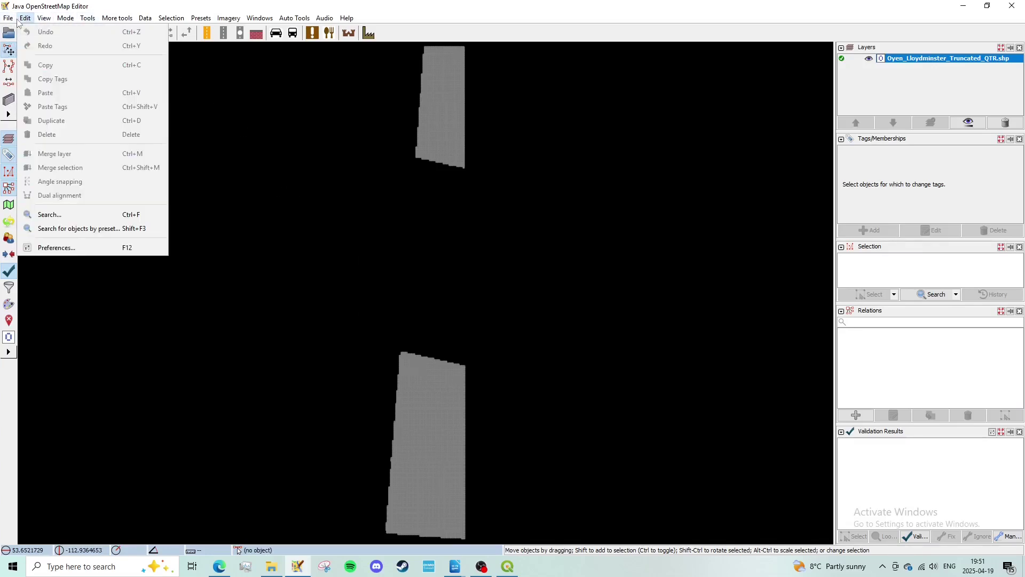
left_click(67, 248)
left_click(366, 256)
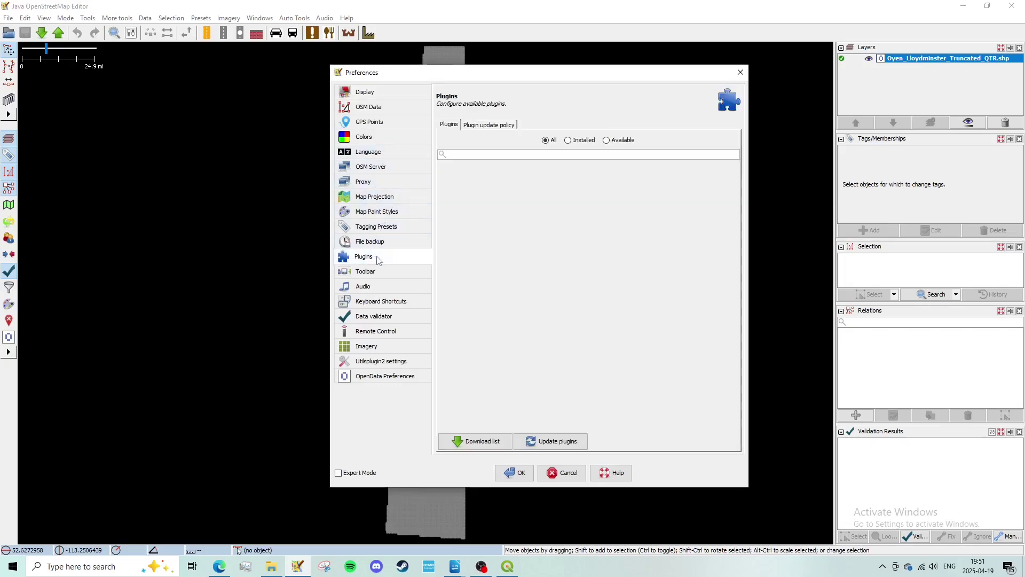
scroll(534, 230, "down", 20)
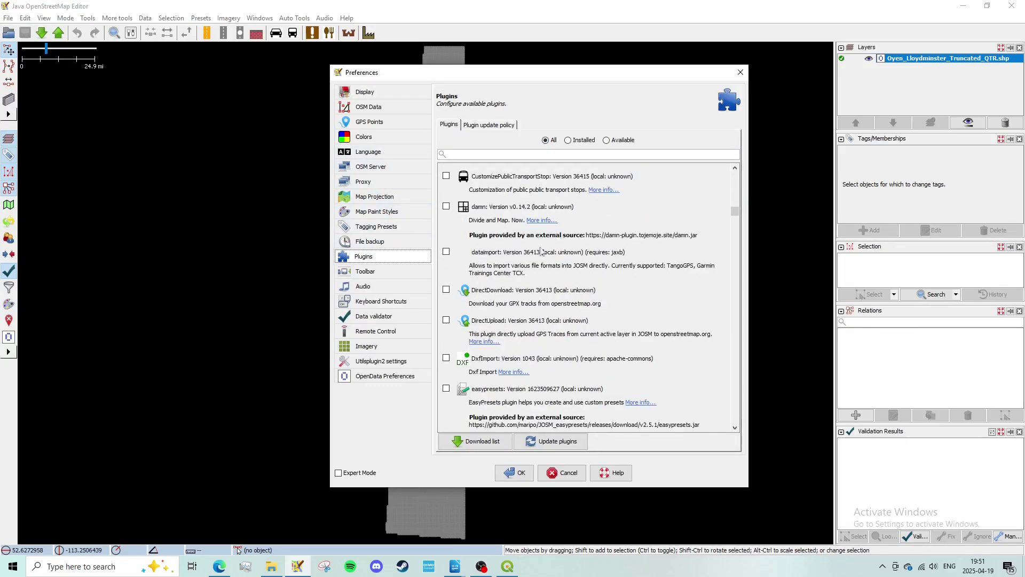
left_click(398, 286)
key("Up")
key("Up")
scroll(478, 261, "down", 6)
scroll(477, 261, "up", 12)
left_click(581, 140)
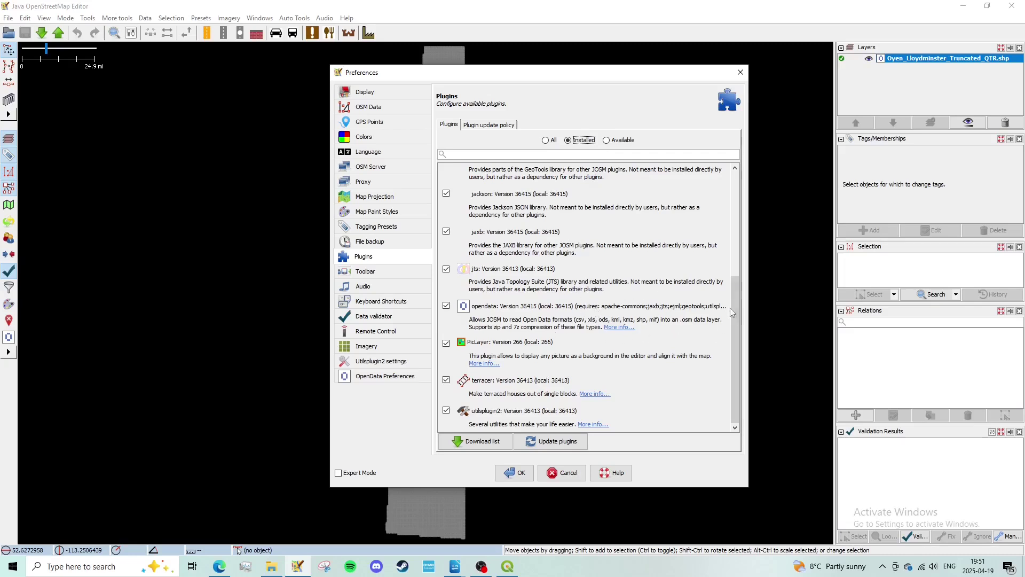
left_click(519, 474)
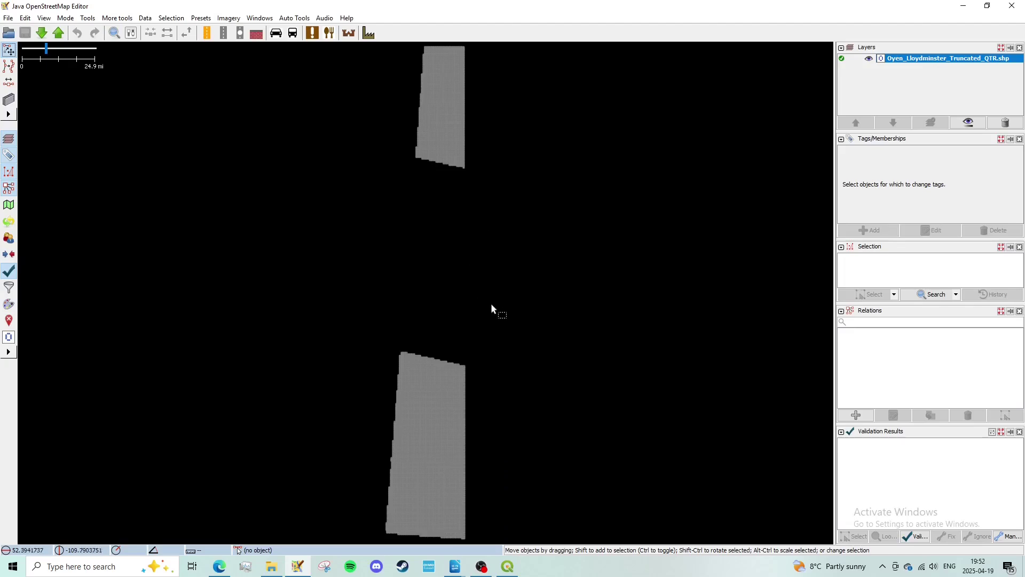
Add Esri World Imagery as the background layer beneath the quarter-section polygons.
left_click(228, 18)
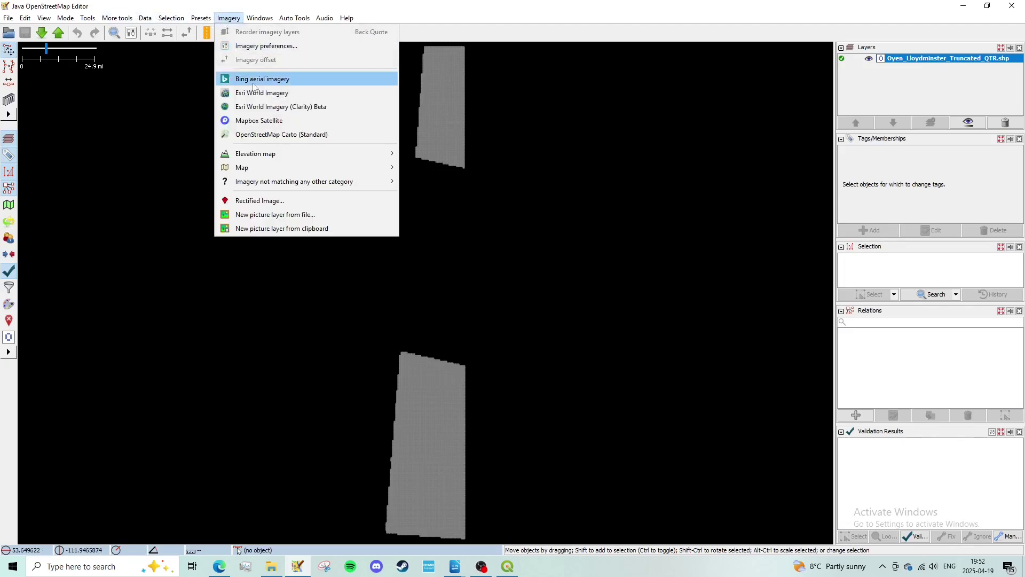
left_click(259, 93)
left_click(445, 181)
left_click(441, 162)
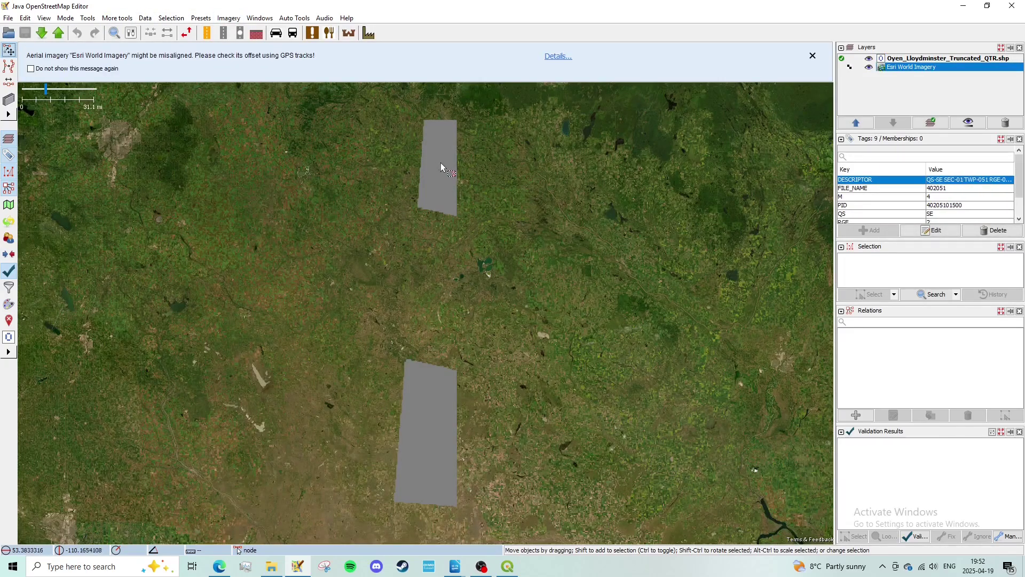
Inspect the full DESCRIPTOR tag of a quarter-section polygon in Lloydminster without changing it.
scroll(435, 192, "up", 5)
scroll(556, 304, "up", 5)
left_click(476, 315)
left_click(479, 316)
double_click(968, 184)
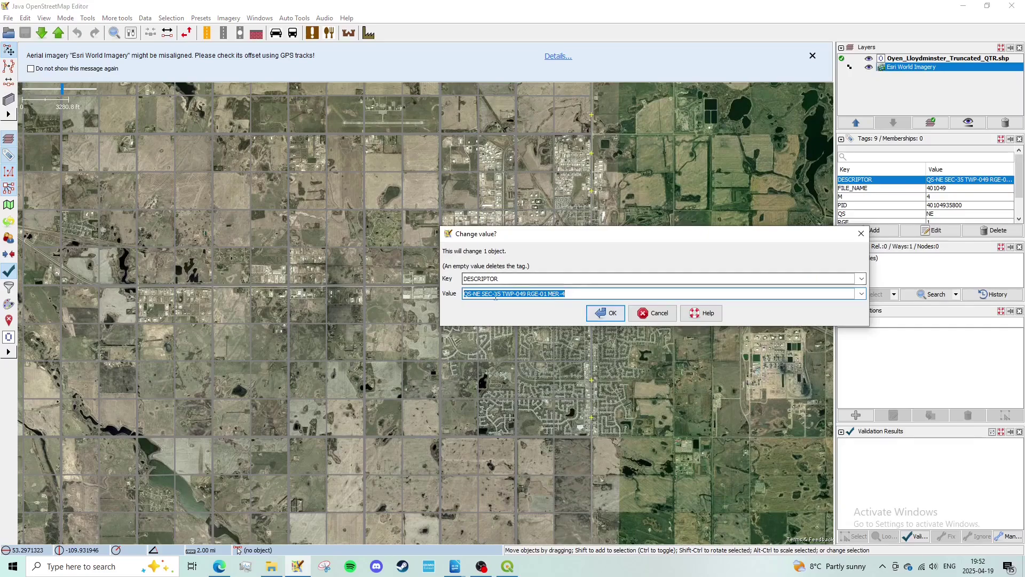
left_click(639, 313)
Check the OSM download area around the southern block of quarter sections without downloading any data.
scroll(532, 246, "down", 5)
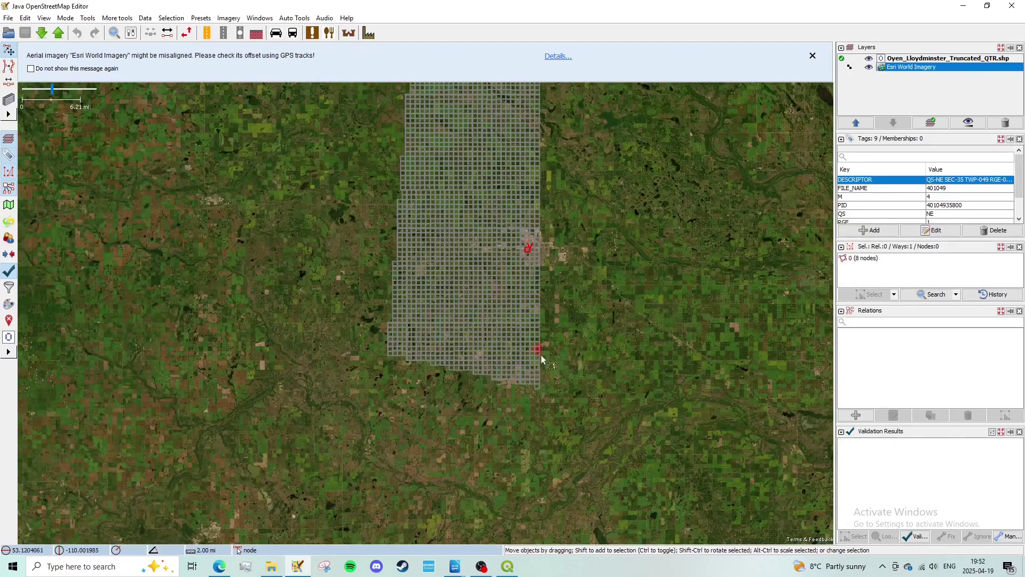
left_click_drag(562, 356, 483, 101)
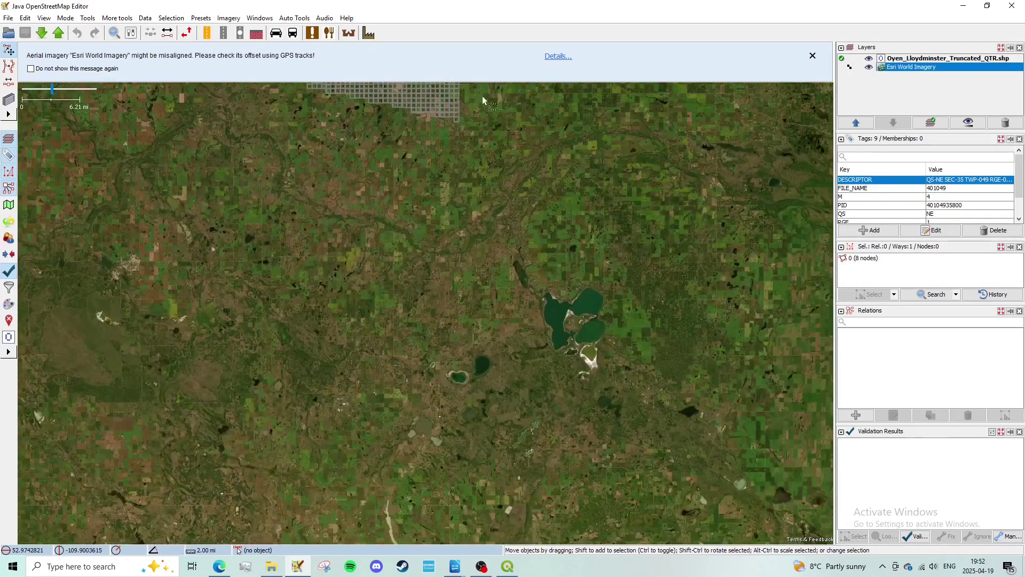
left_click_drag(478, 390, 469, 104)
left_click_drag(435, 433, 457, 149)
left_click_drag(444, 373, 446, 179)
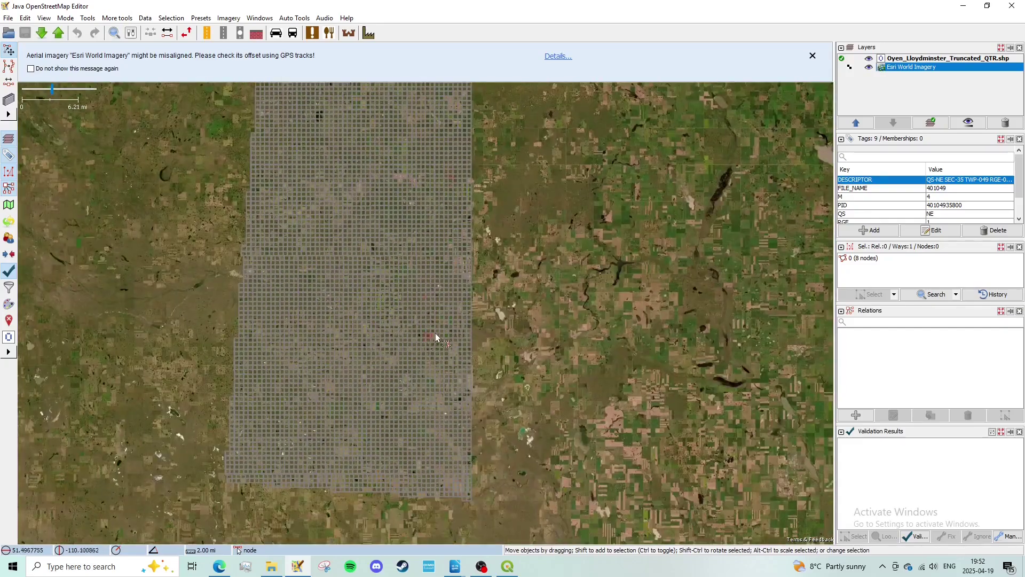
key("ctrl+shift+Down")
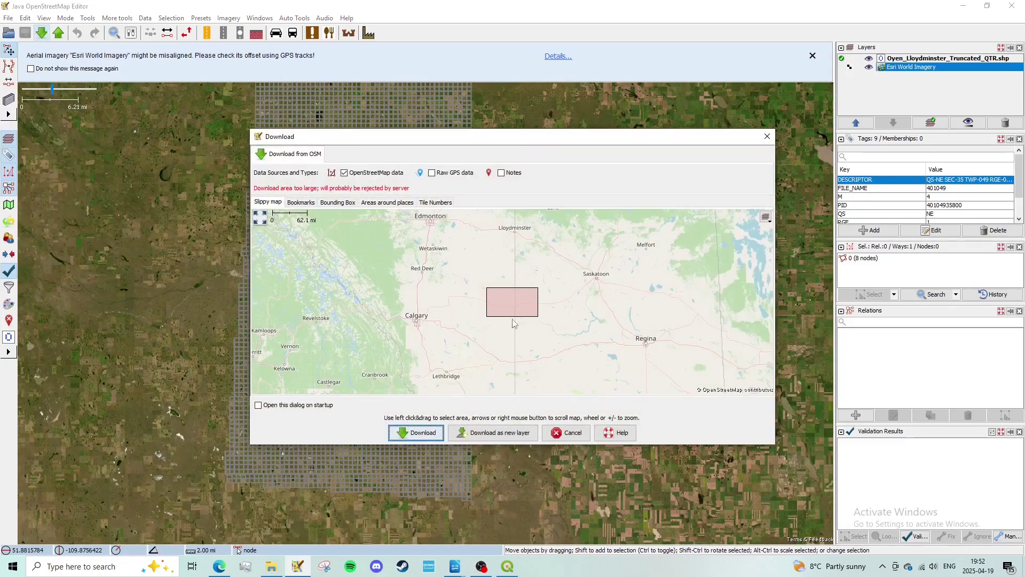
scroll(513, 328, "up", 2)
key("Escape")
Examine the quarter-section boundaries and the gap between them at the small green lake in the southern block.
scroll(416, 263, "down", 1)
left_click_drag(331, 111, 345, 489)
scroll(427, 283, "up", 2)
scroll(394, 286, "up", 1)
scroll(391, 263, "up", 5)
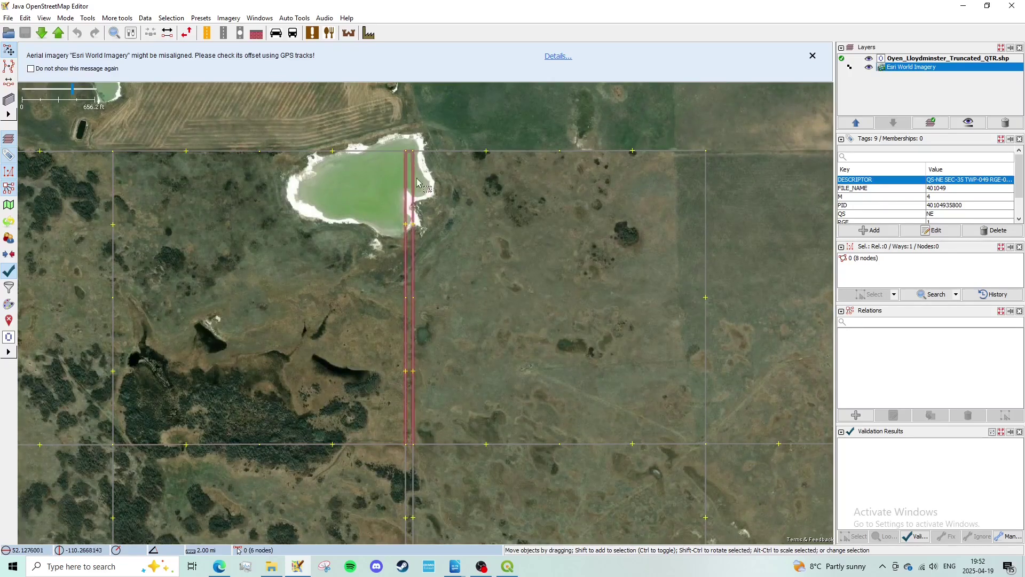